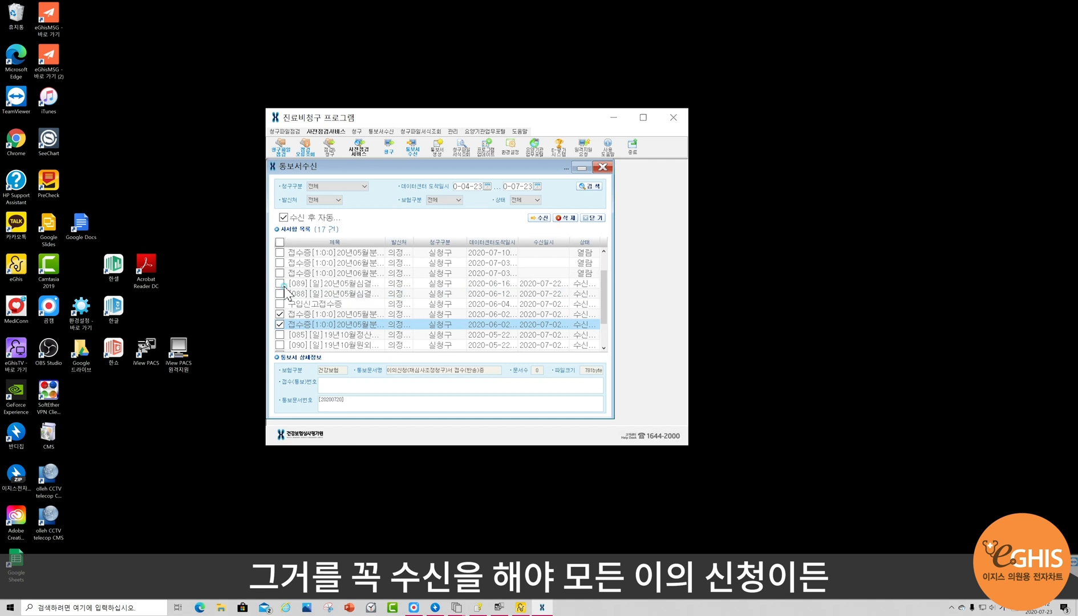
Receive the selected notices again, including the [089] and [088] 20년05월 심결 items, and close the 통보서수신 window.
click(280, 294)
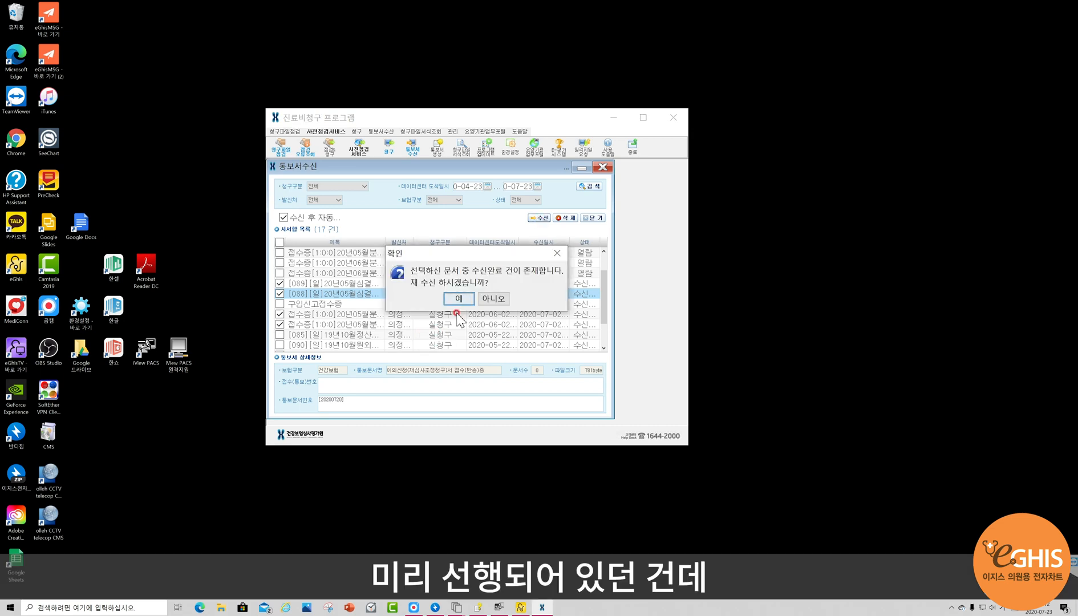
click(458, 300)
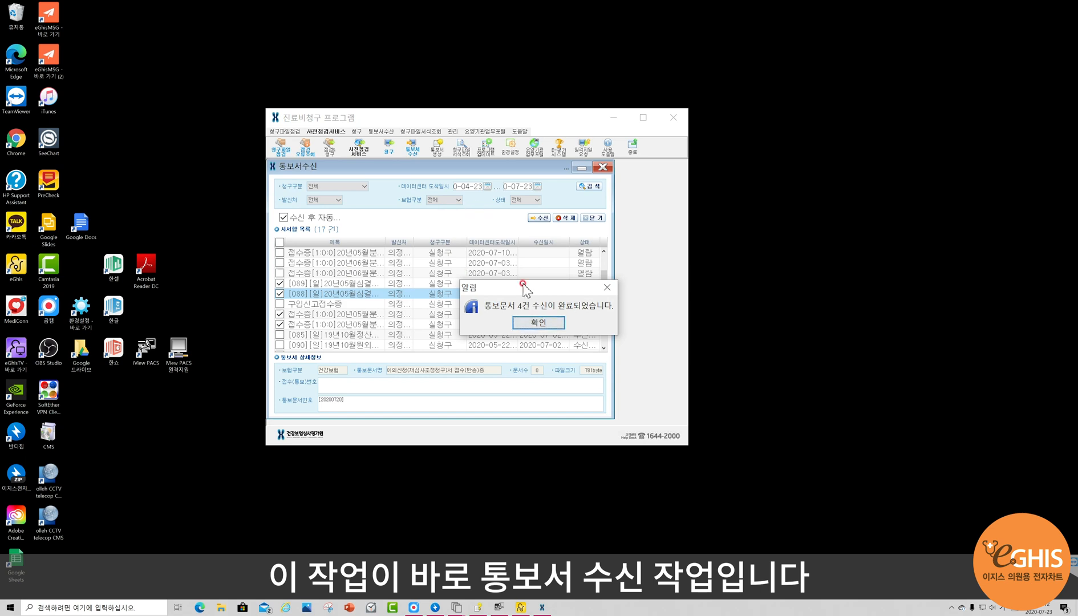
click(532, 323)
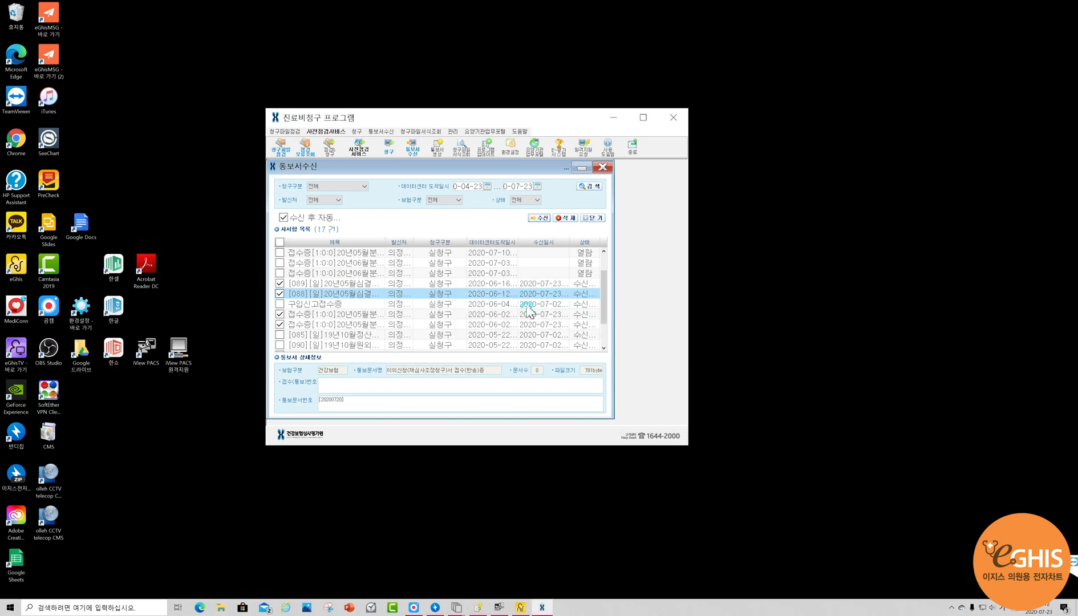
click(602, 167)
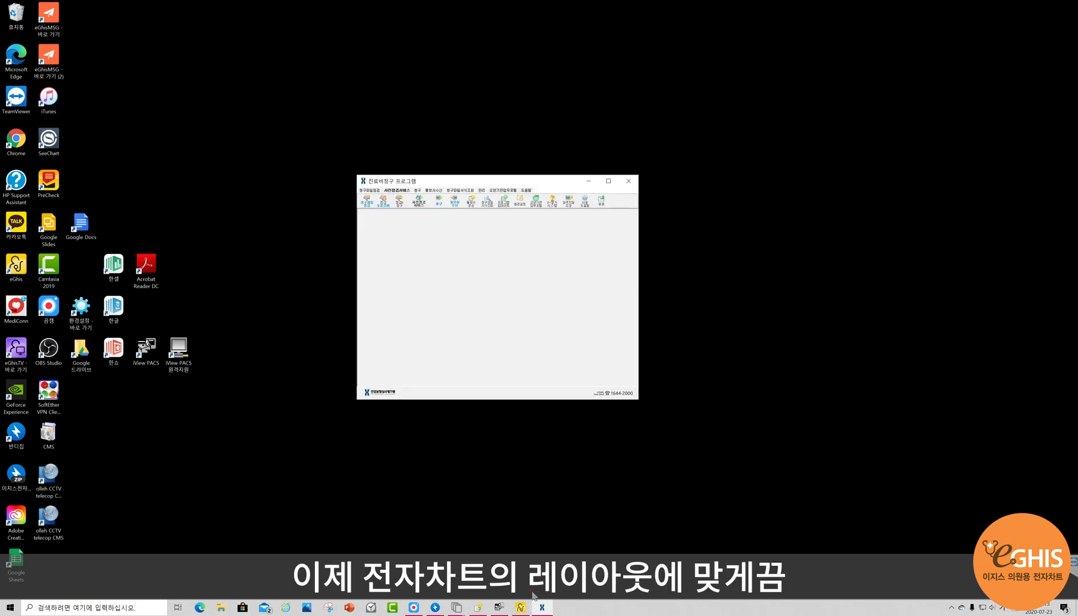
Switch to eGhis and open the [심결] 수신내역 변환(접수증확인) screen.
click(506, 501)
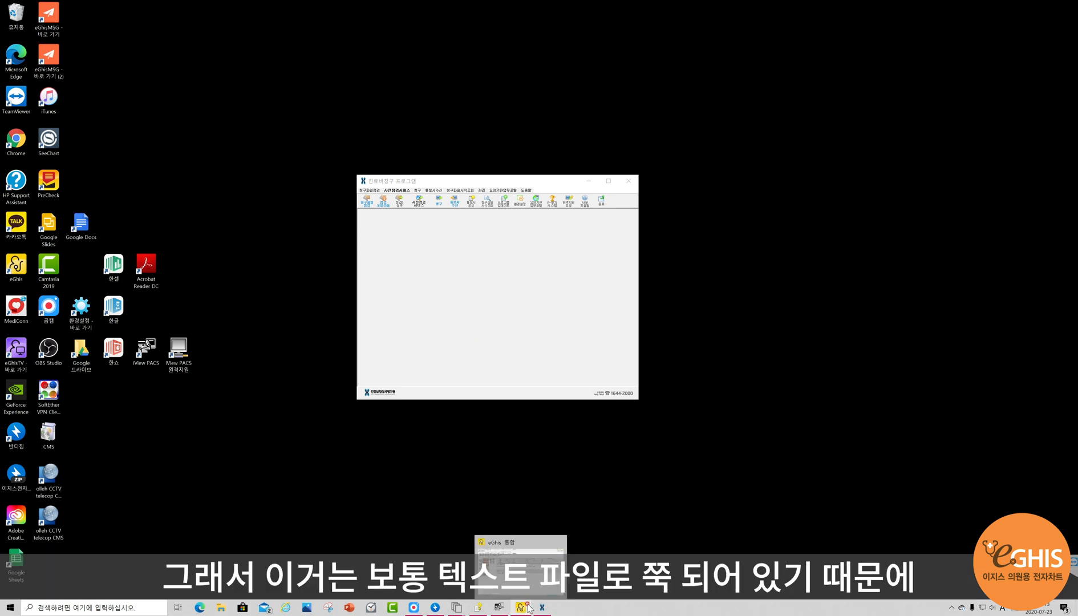
click(520, 546)
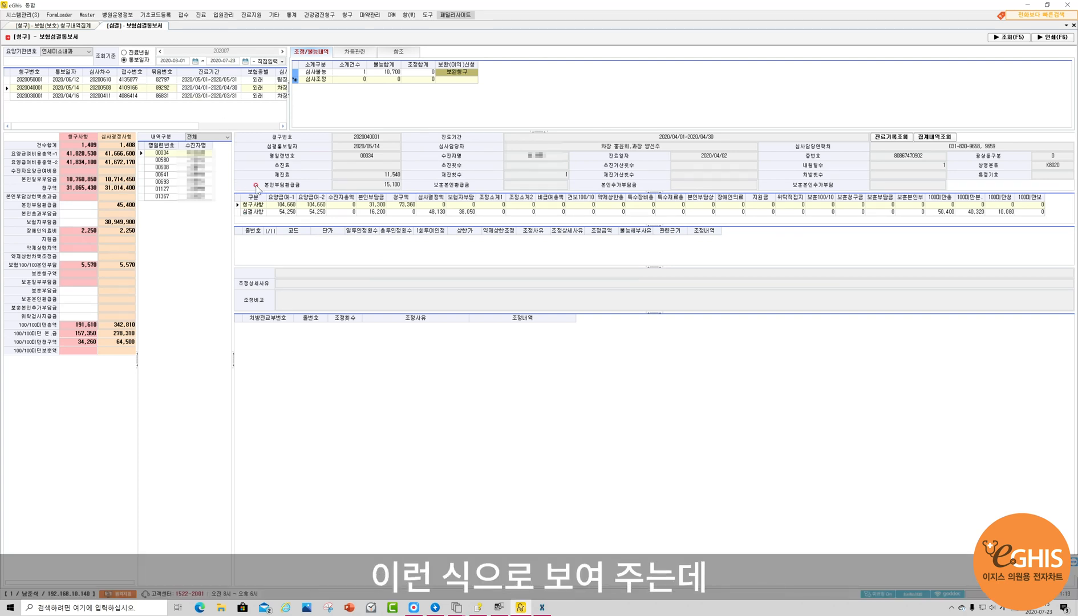
click(348, 16)
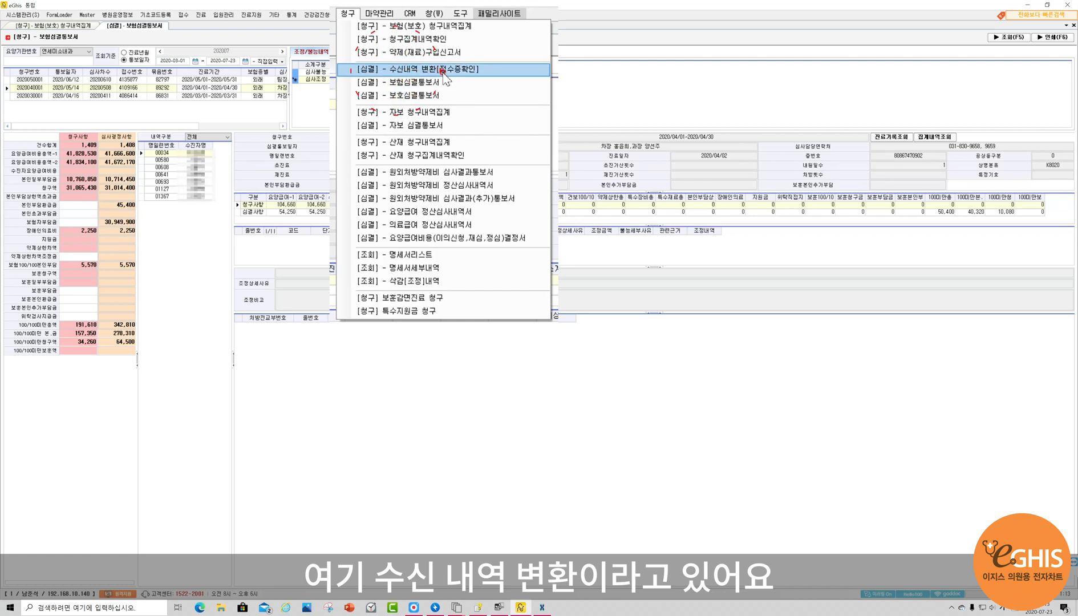
click(442, 69)
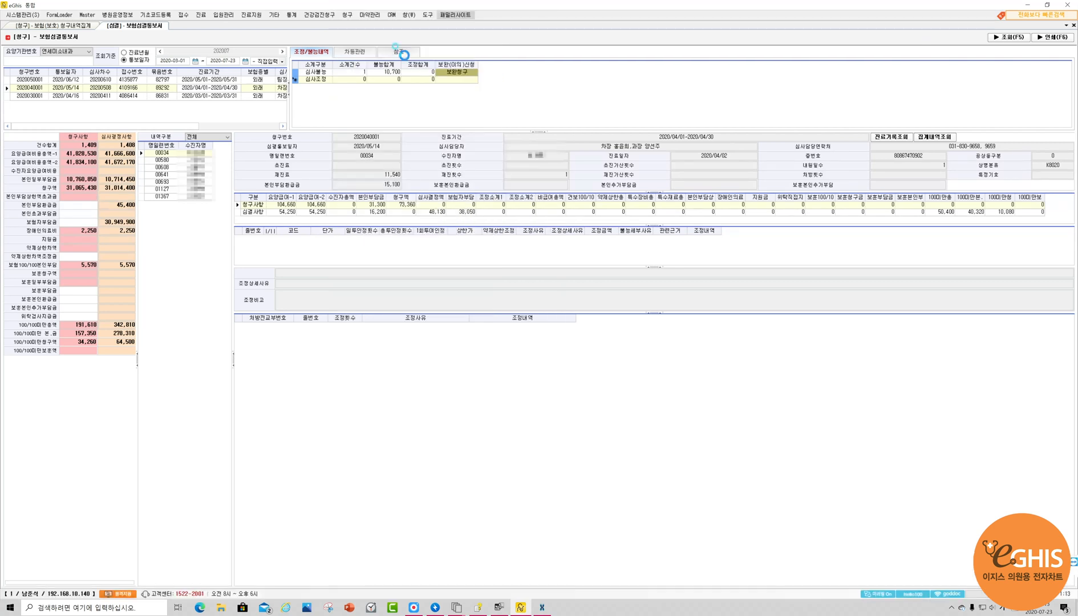
Search for the received notice files and convert all the files found.
click(35, 173)
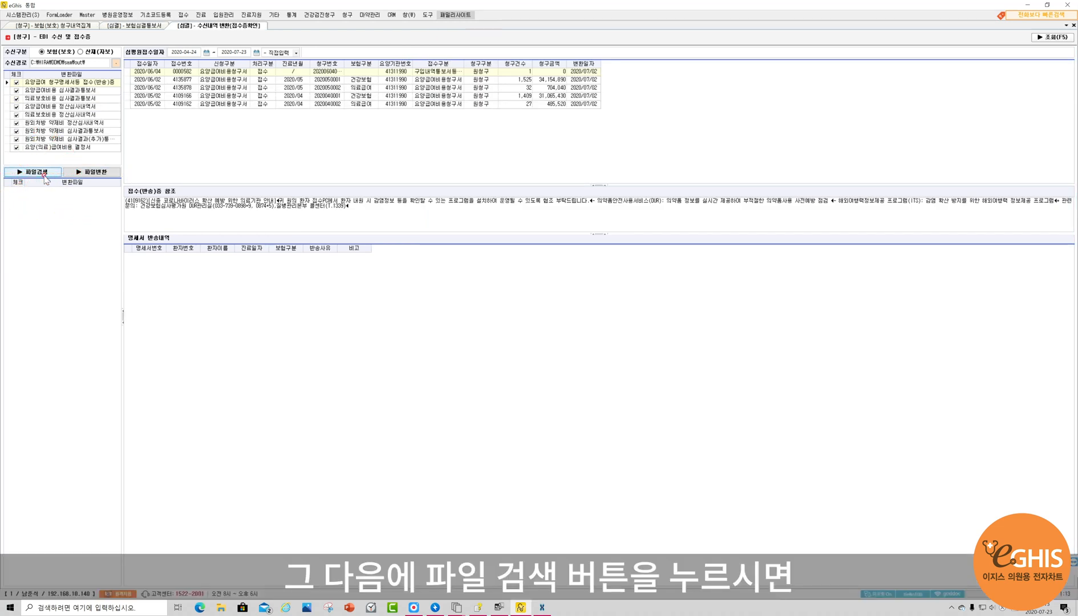
click(41, 172)
click(66, 238)
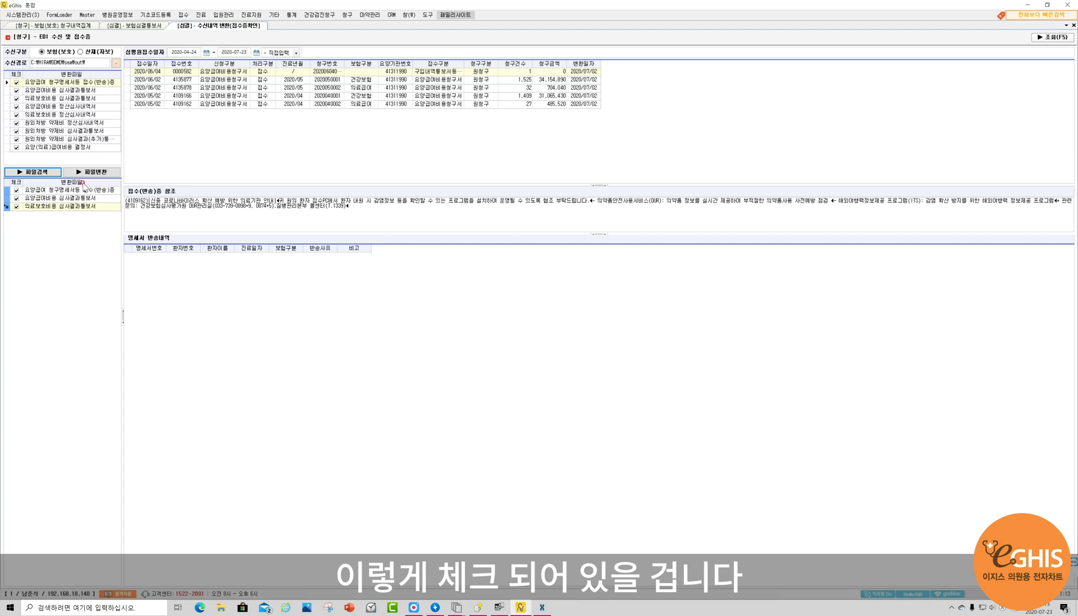
click(91, 173)
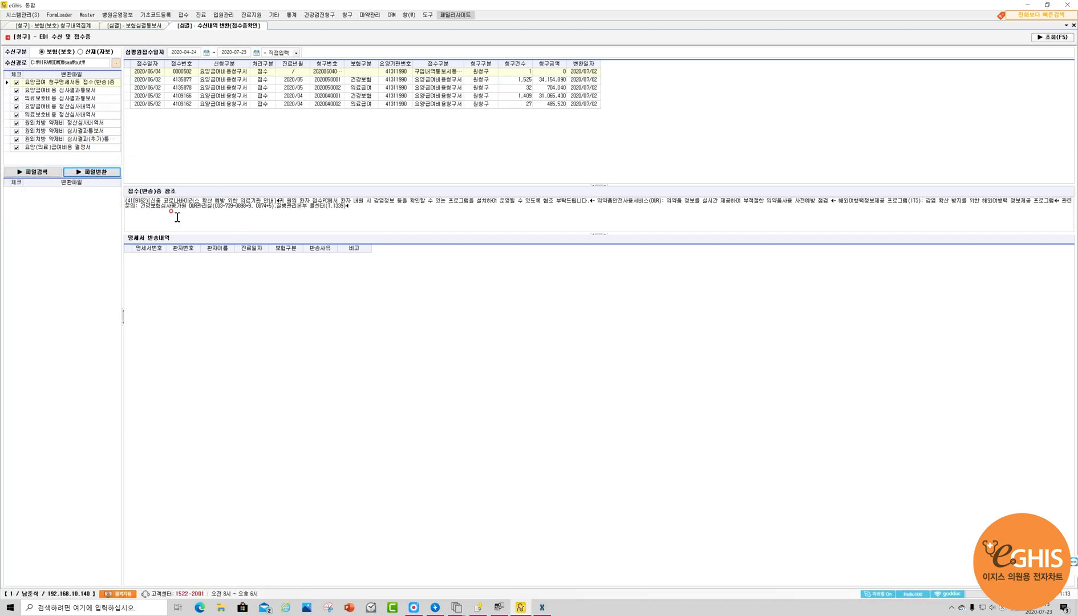
Query the 보험심결통보서 screen and select the claim for the treatment period 2020/04/01–2020/04/30.
click(143, 27)
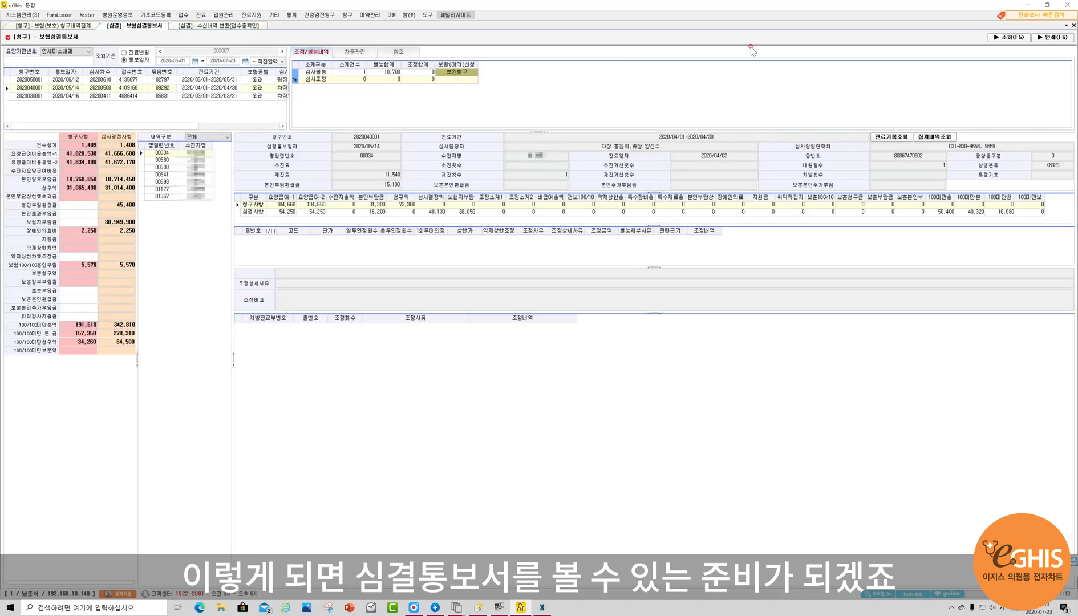
click(998, 38)
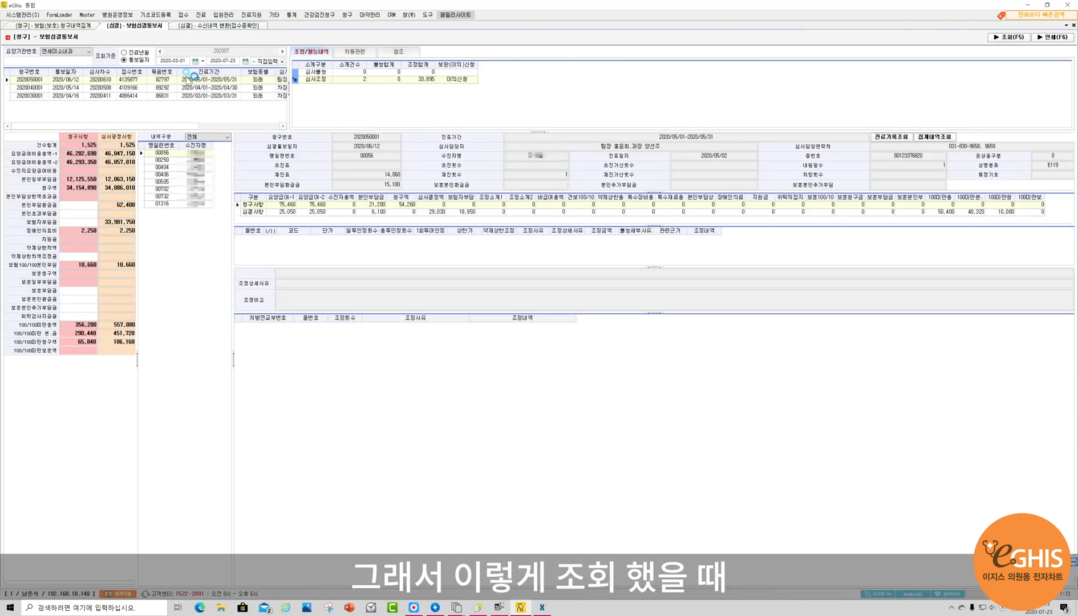
click(98, 87)
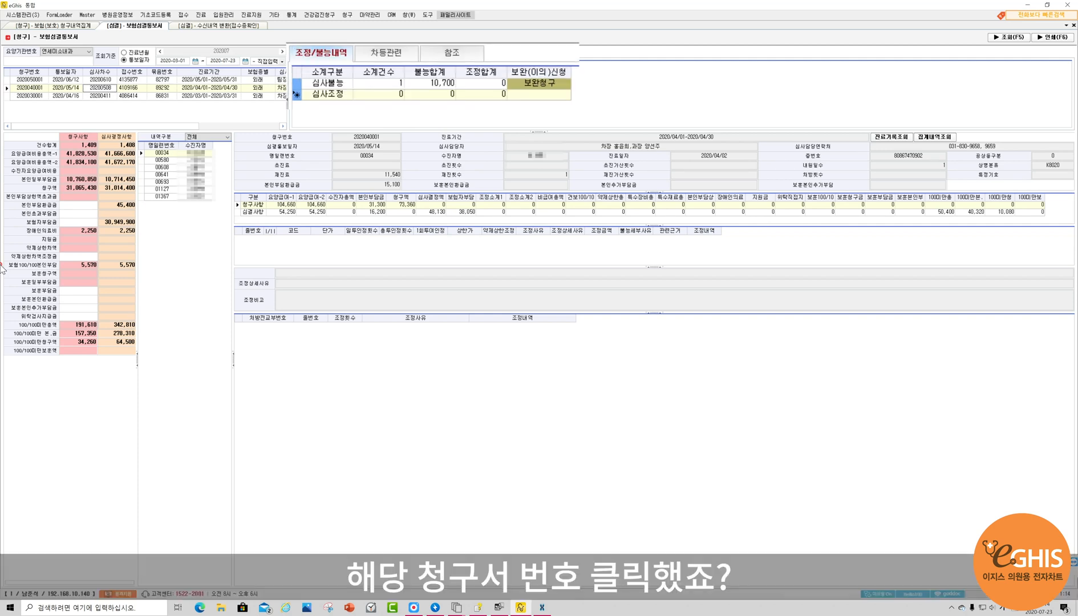
click(63, 85)
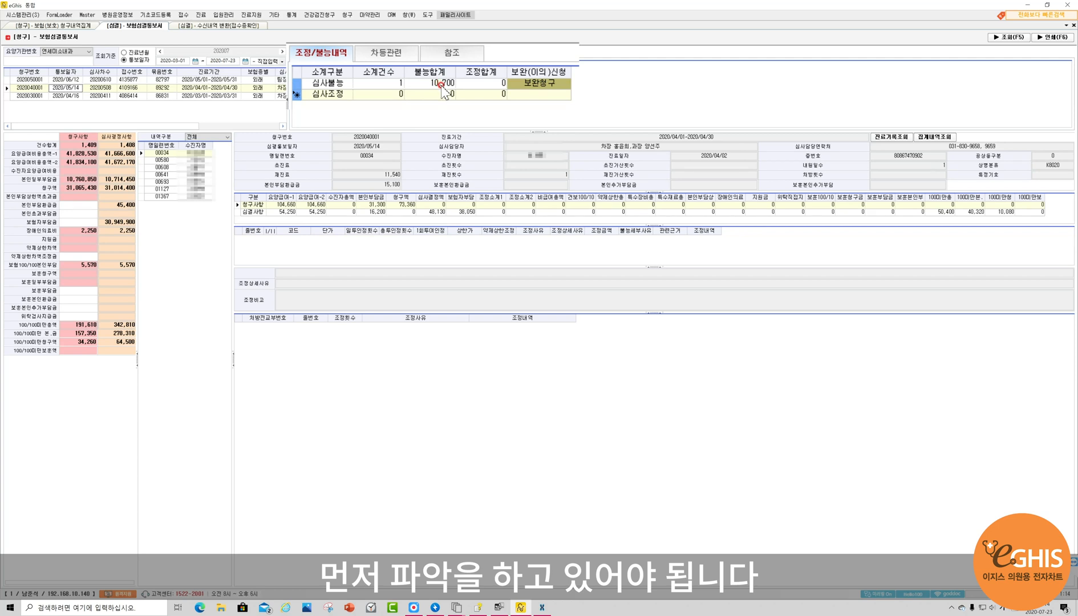
Open the 보완청구자료생성 dialog for the 심사불능 row of the selected claim and move it clear of the data grid.
click(533, 85)
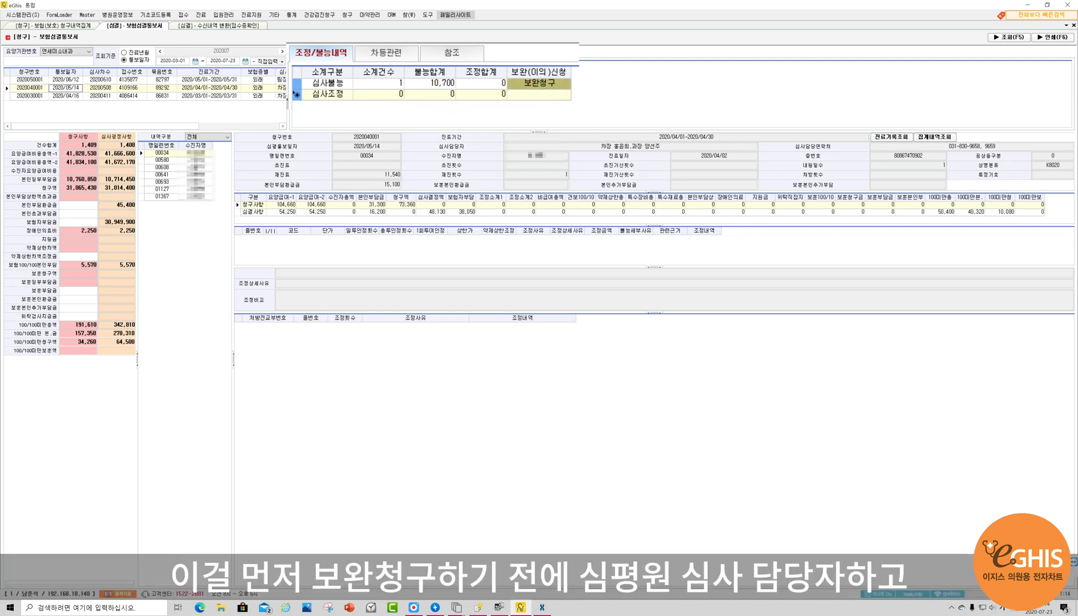
click(528, 86)
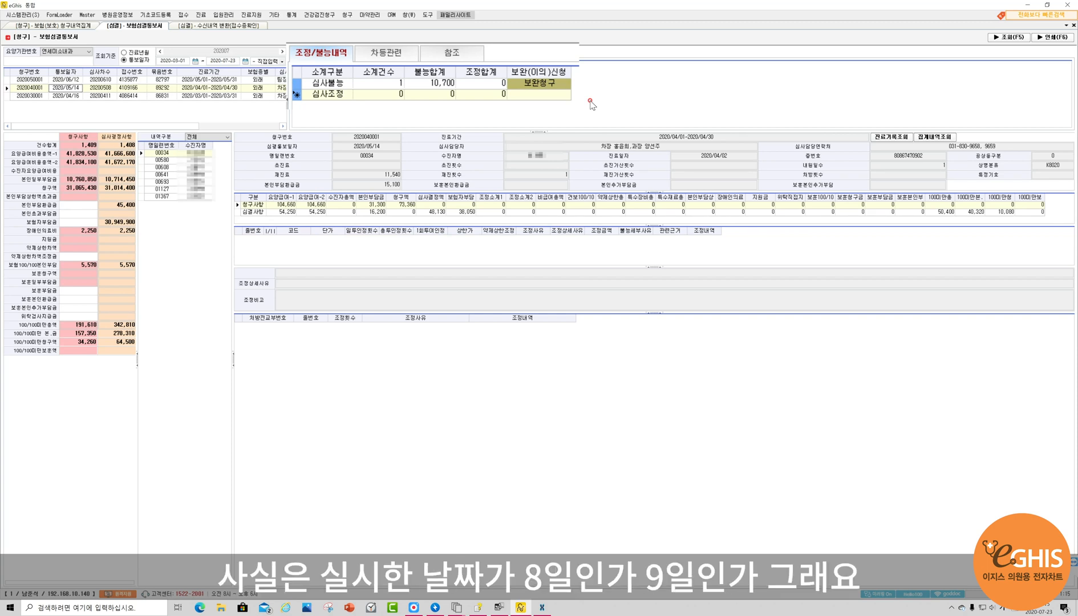
click(546, 85)
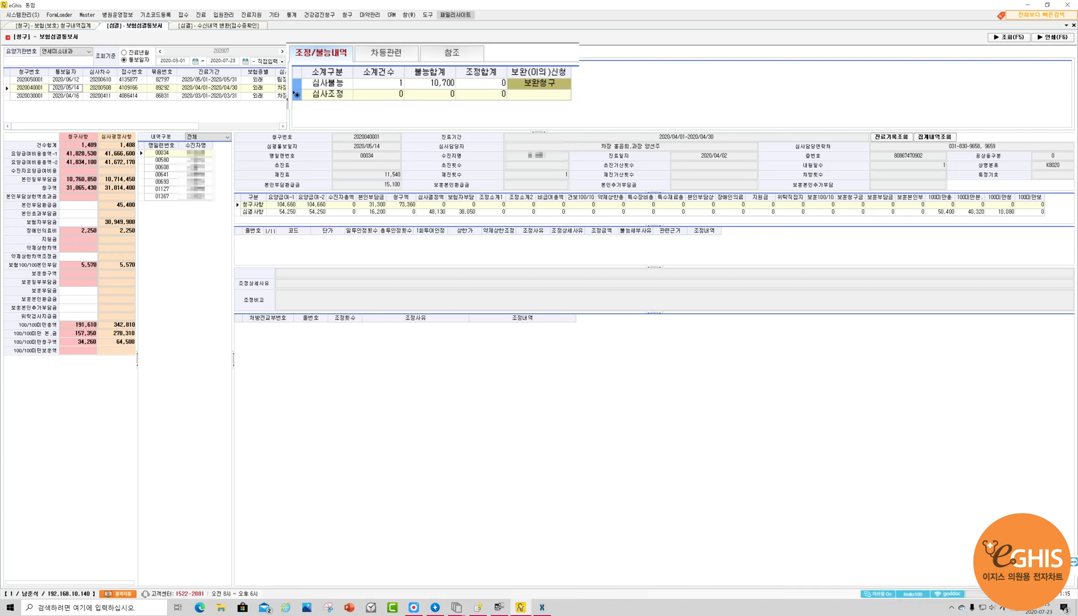
click(499, 79)
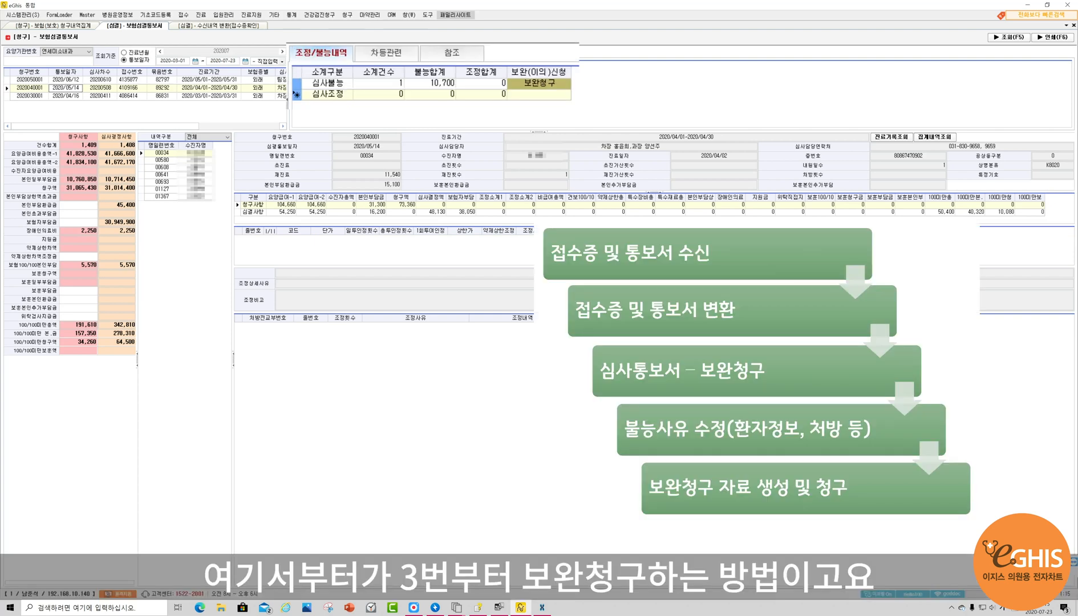
click(535, 84)
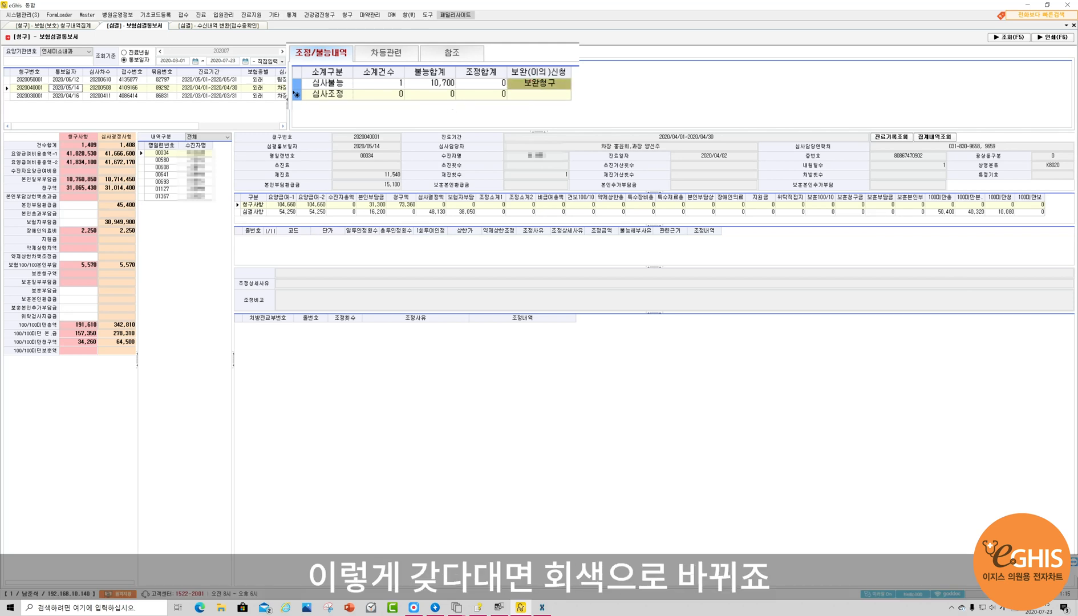
click(540, 86)
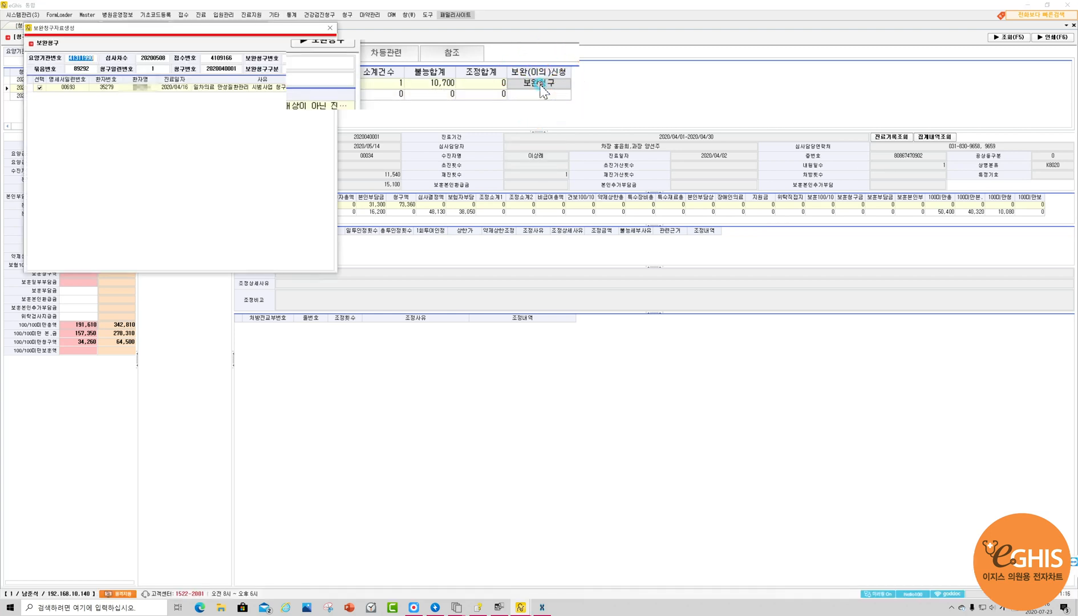
drag(194, 29, 351, 98)
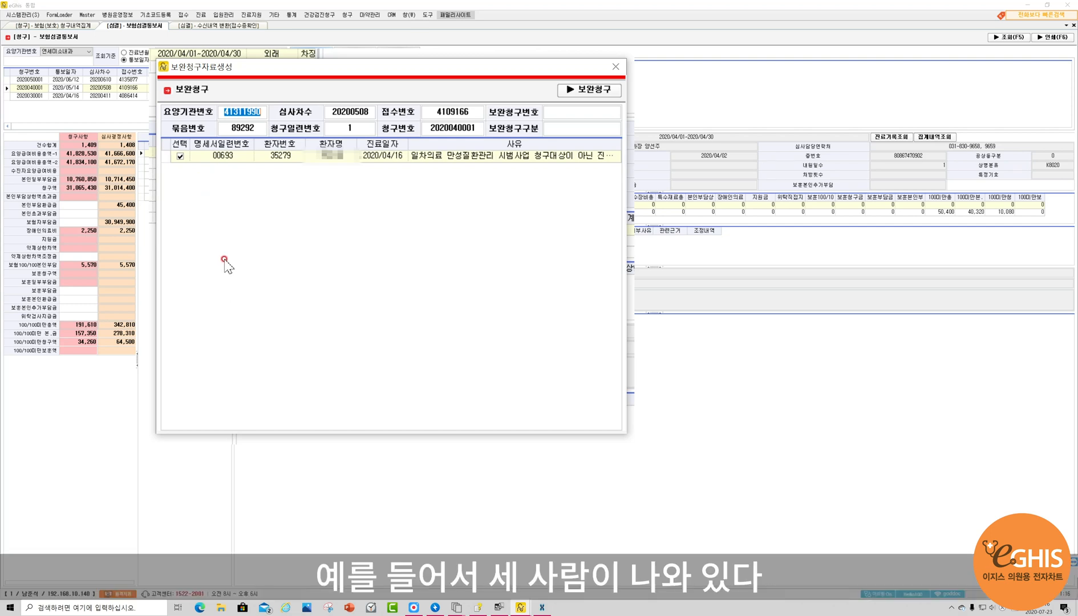
click(183, 160)
click(183, 161)
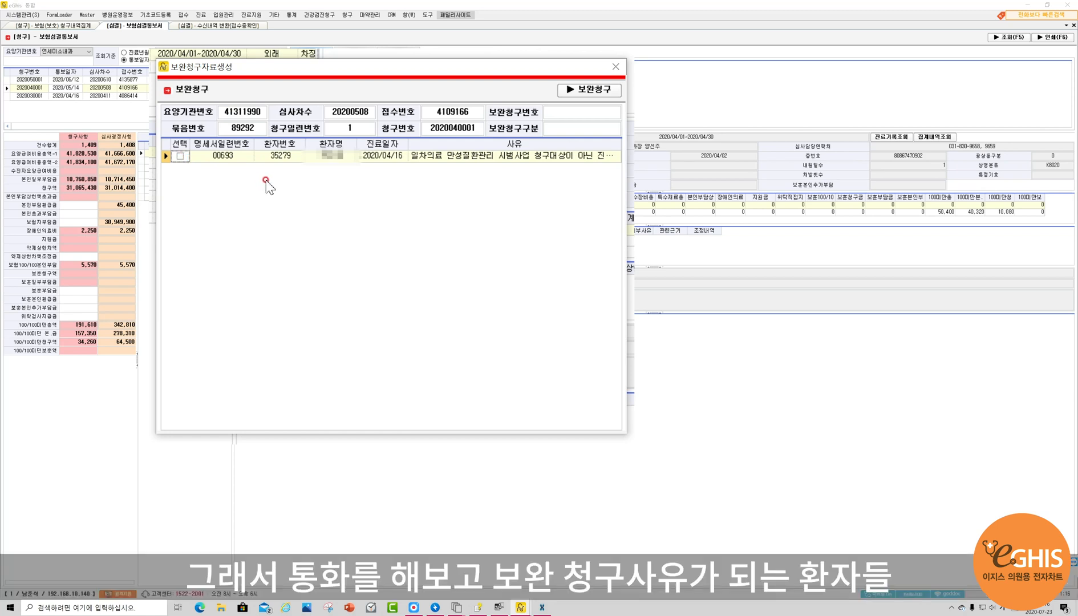
click(180, 157)
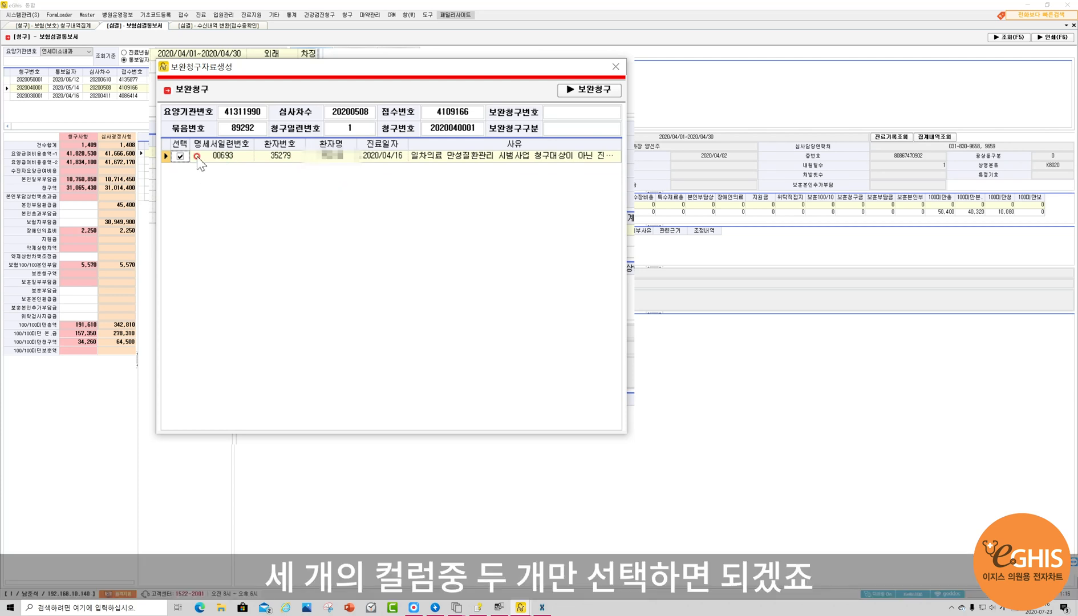
click(180, 156)
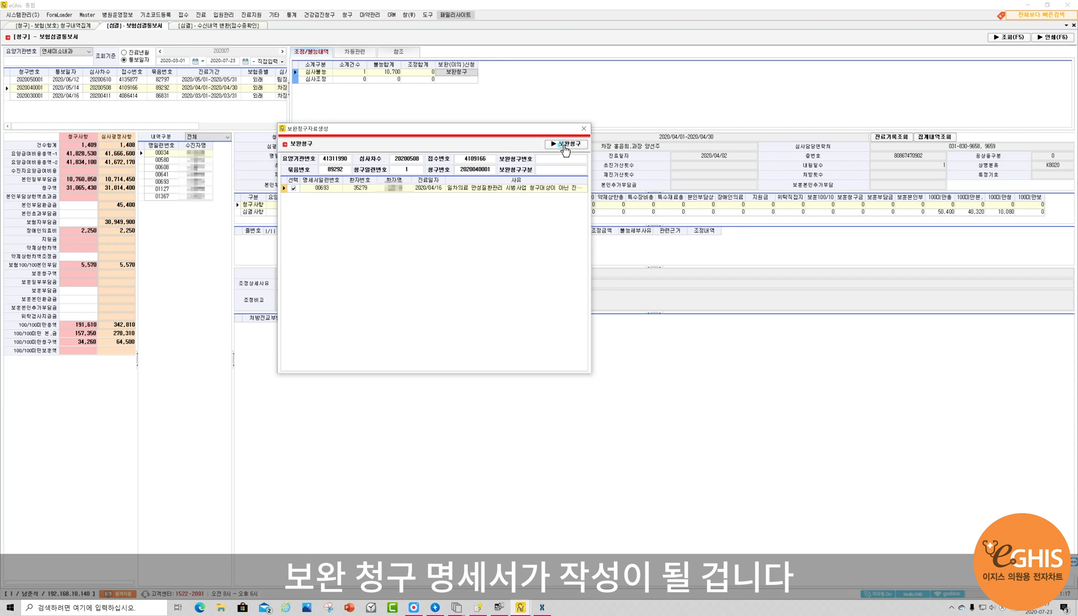
Generate the 보완청구 data for the checked 2020/04/16 statement and close the dialog.
click(565, 146)
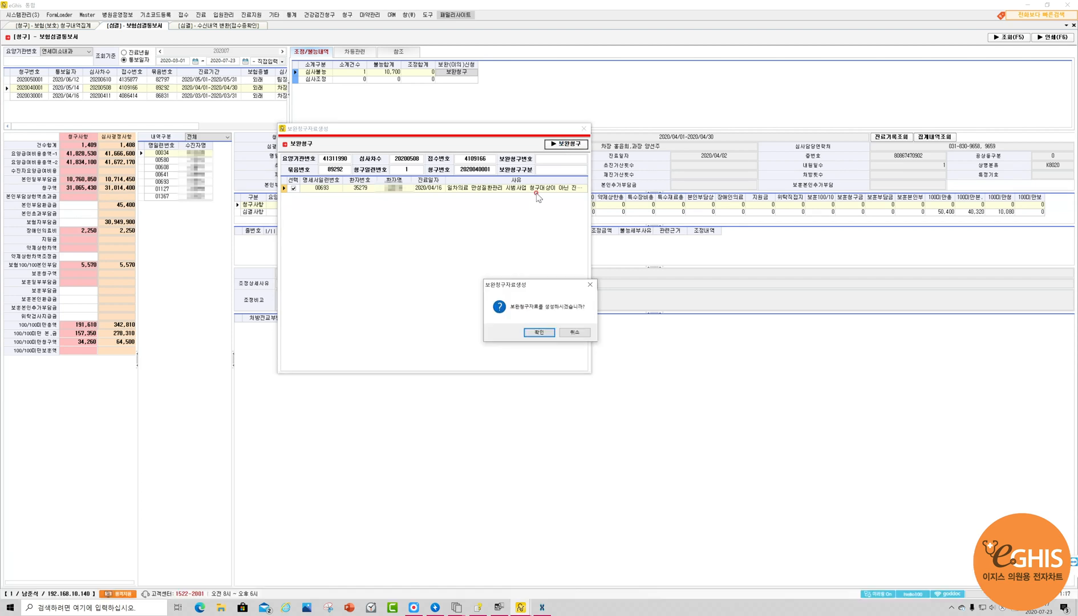
click(542, 333)
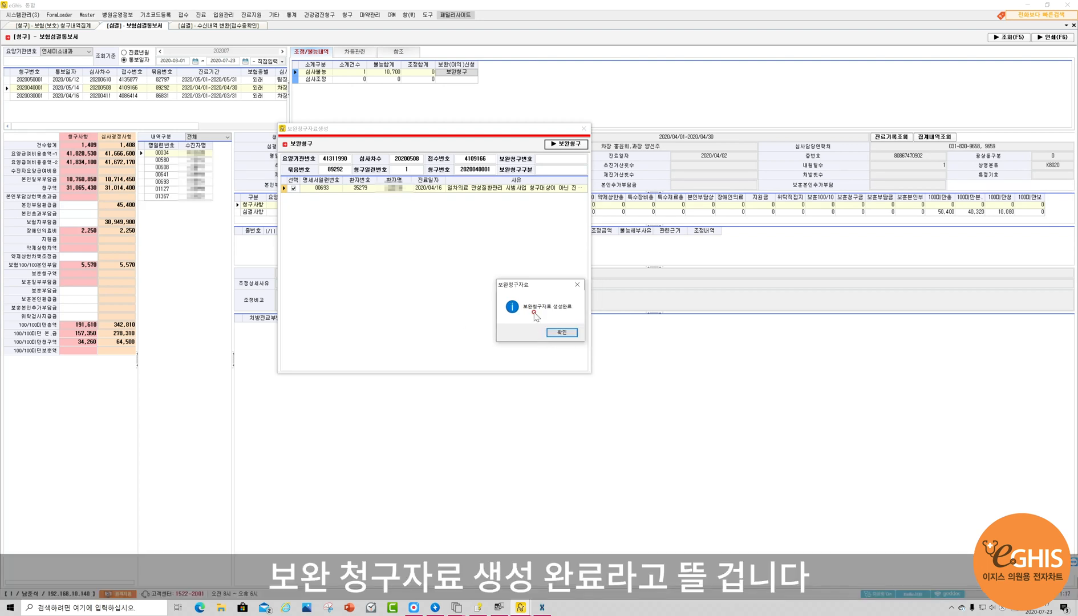
click(563, 333)
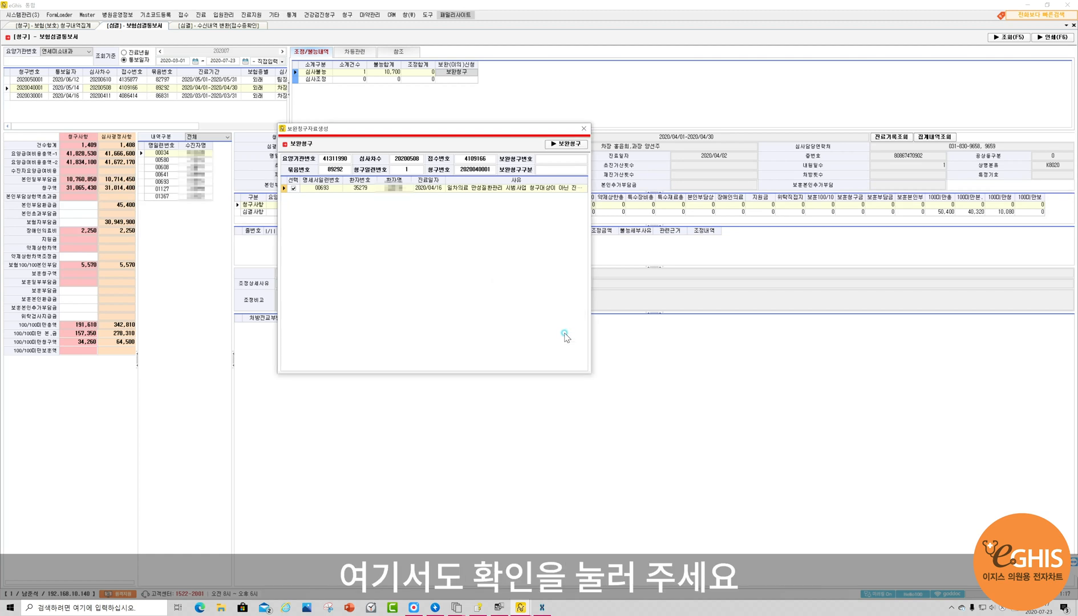
click(584, 130)
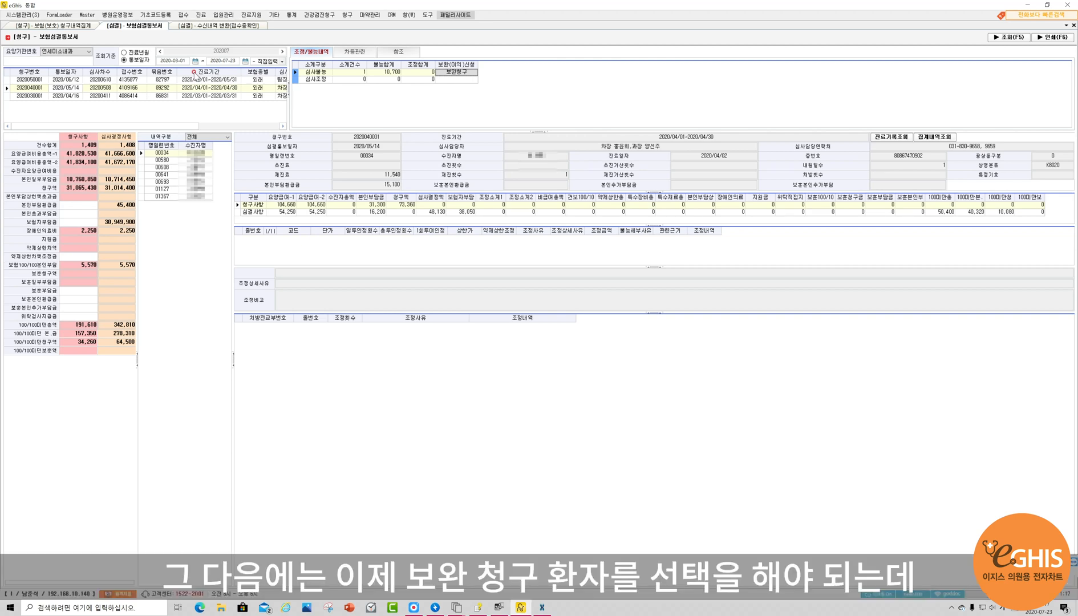
Open the [청구] 보험(보호) 청구내역집계 screen.
click(63, 26)
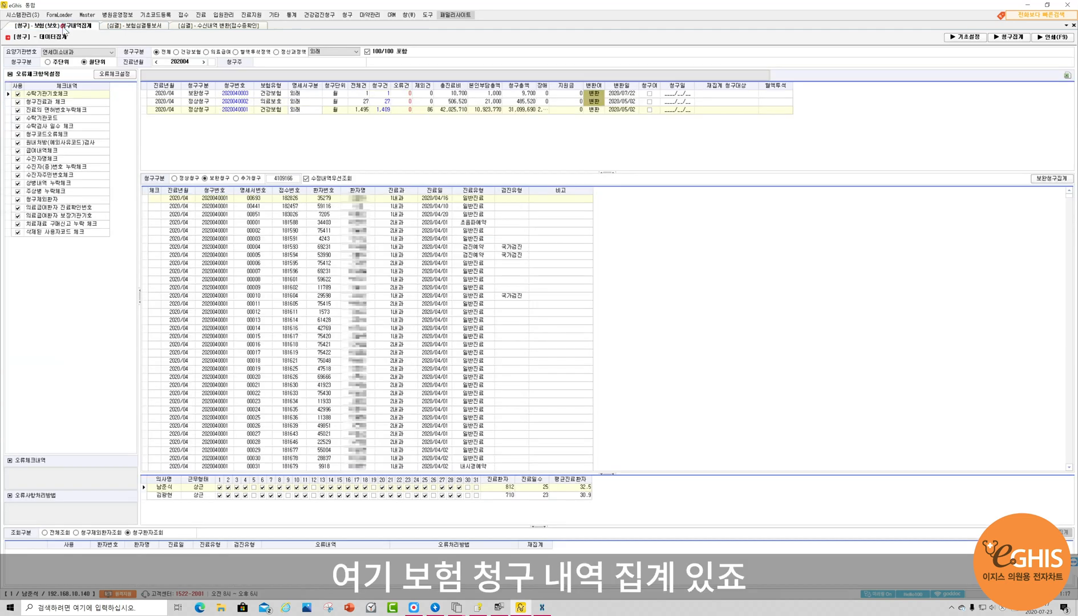
click(347, 15)
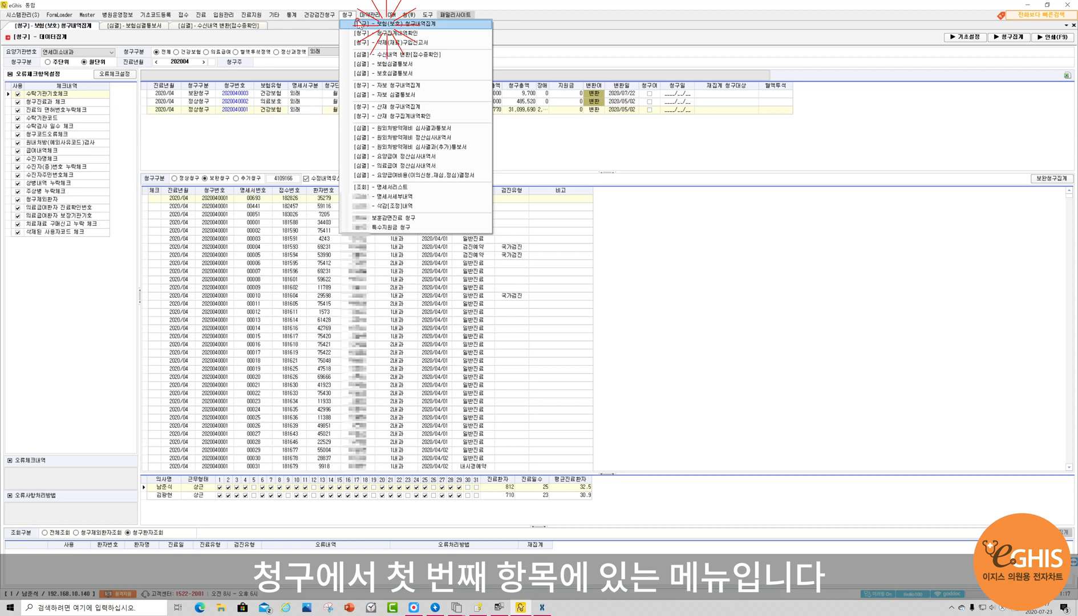
click(386, 24)
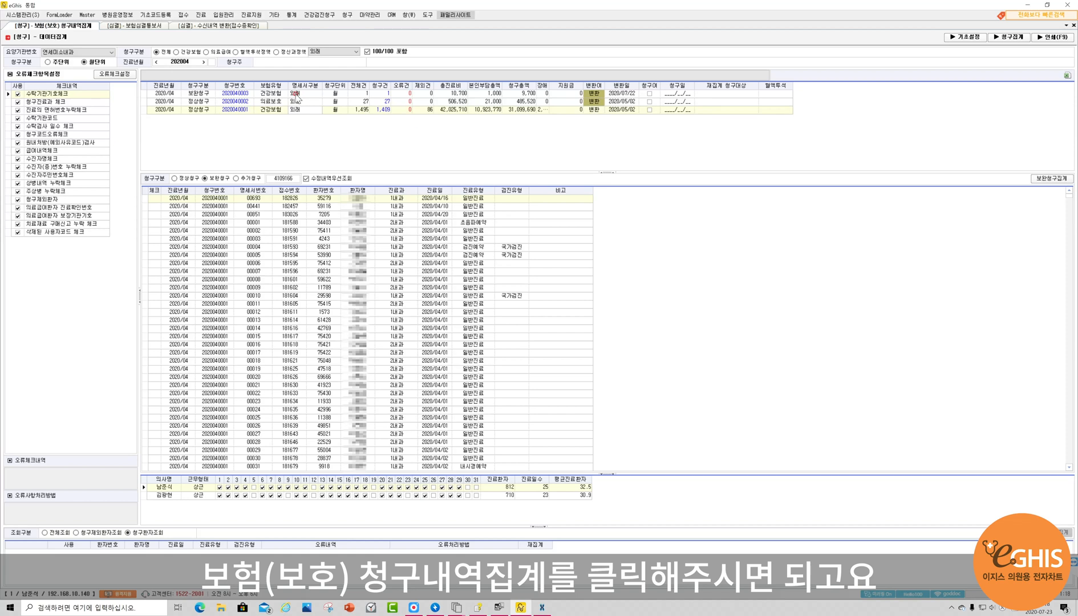
Set the treatment month (진료년월) to 202007.
click(203, 62)
click(203, 63)
click(203, 62)
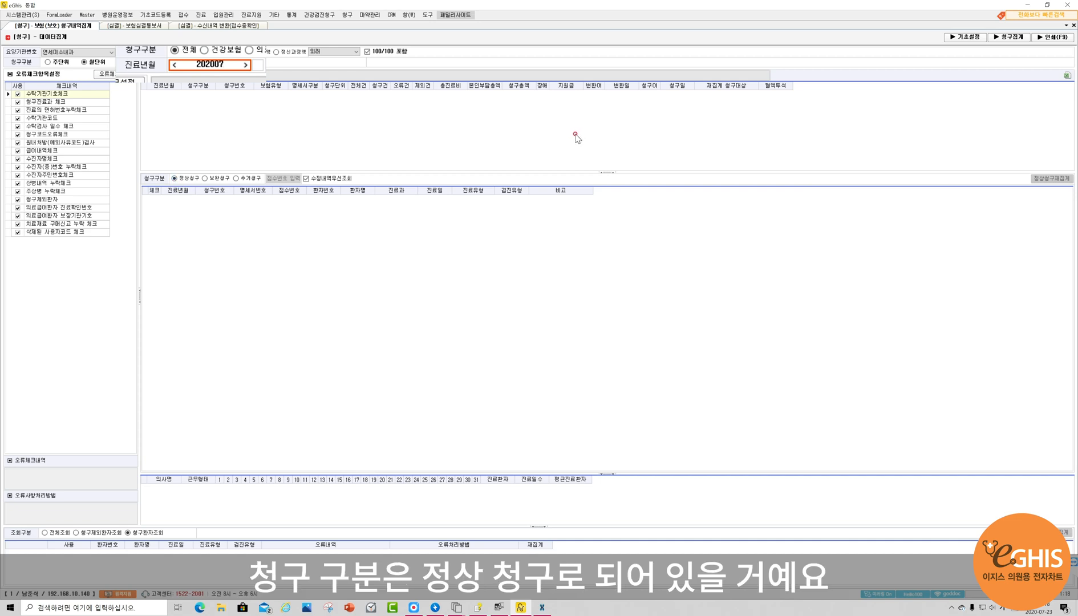
Set the treatment month (진료년월) to 202004 and select the 건강보험 row of the 정상청구 type.
click(174, 65)
click(174, 65)
click(175, 65)
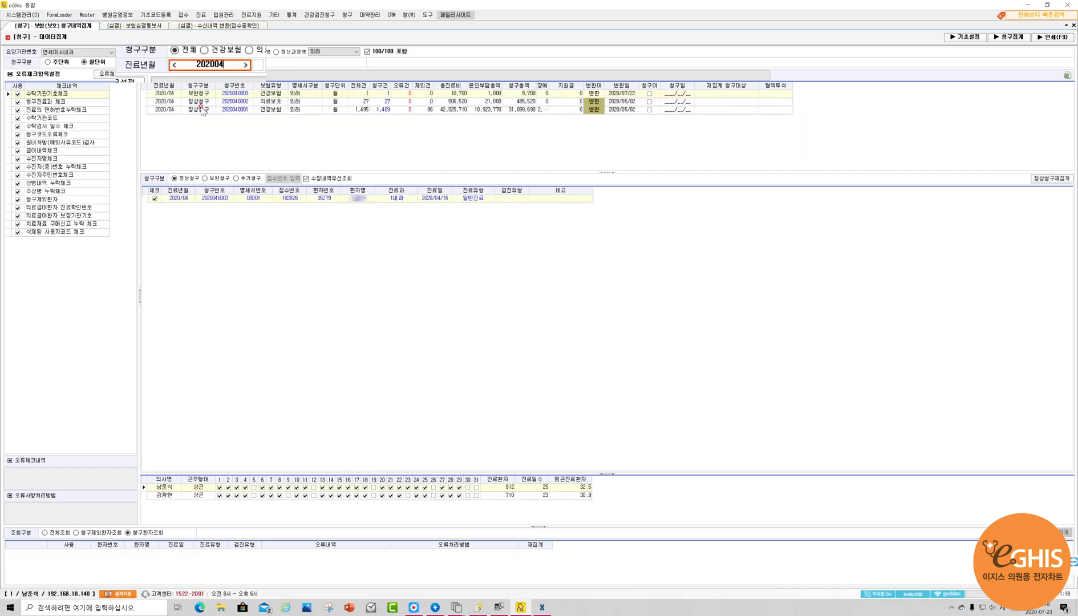
click(280, 109)
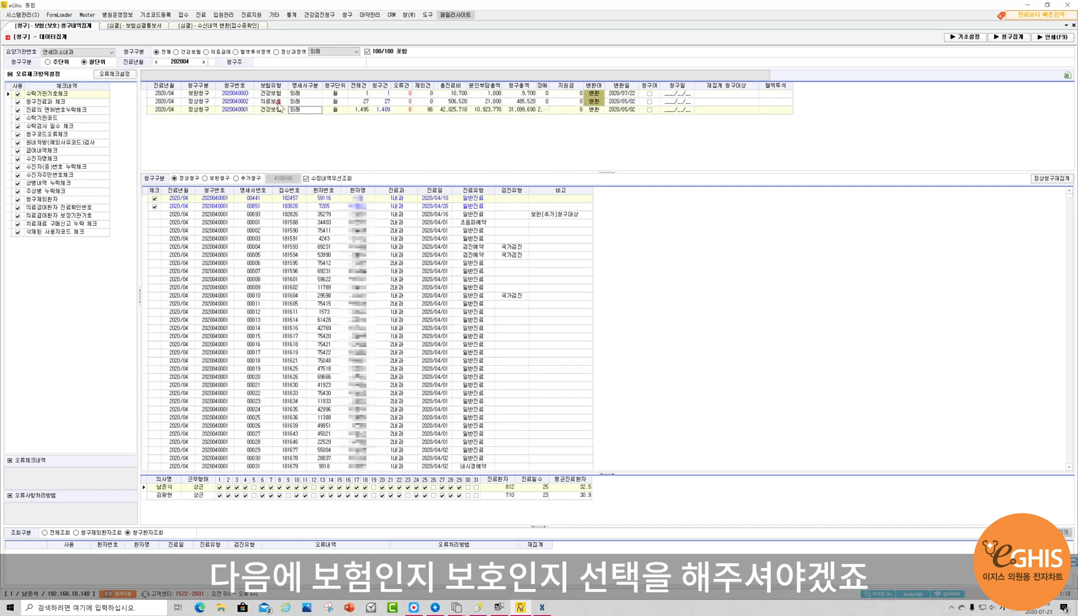
Set the claim type (청구구분) to 보완청구 and shorten the statement list pane above the doctors' schedule.
click(206, 178)
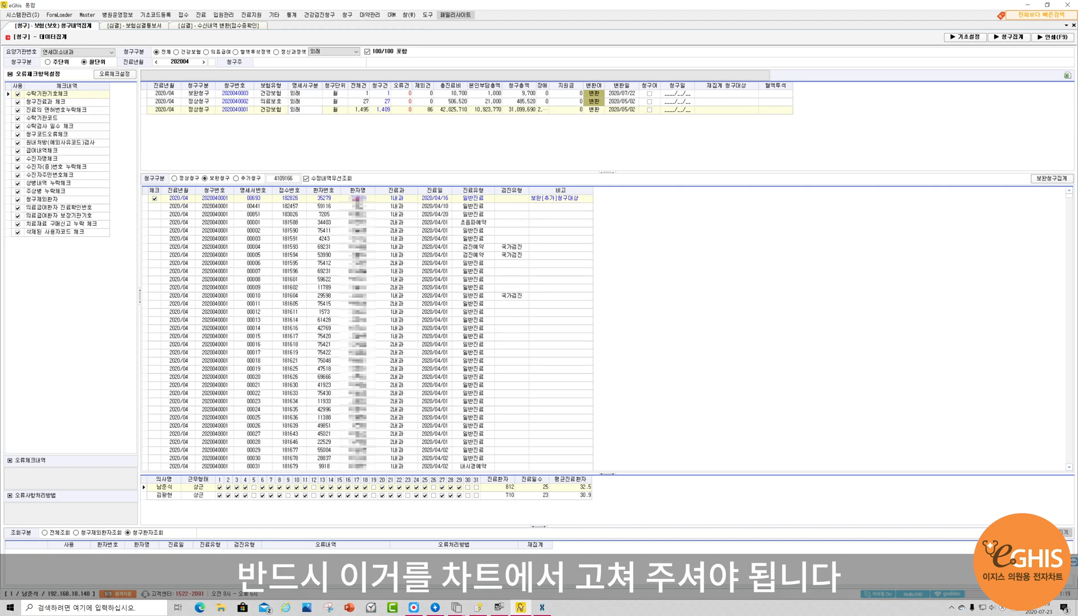
drag(359, 474, 358, 426)
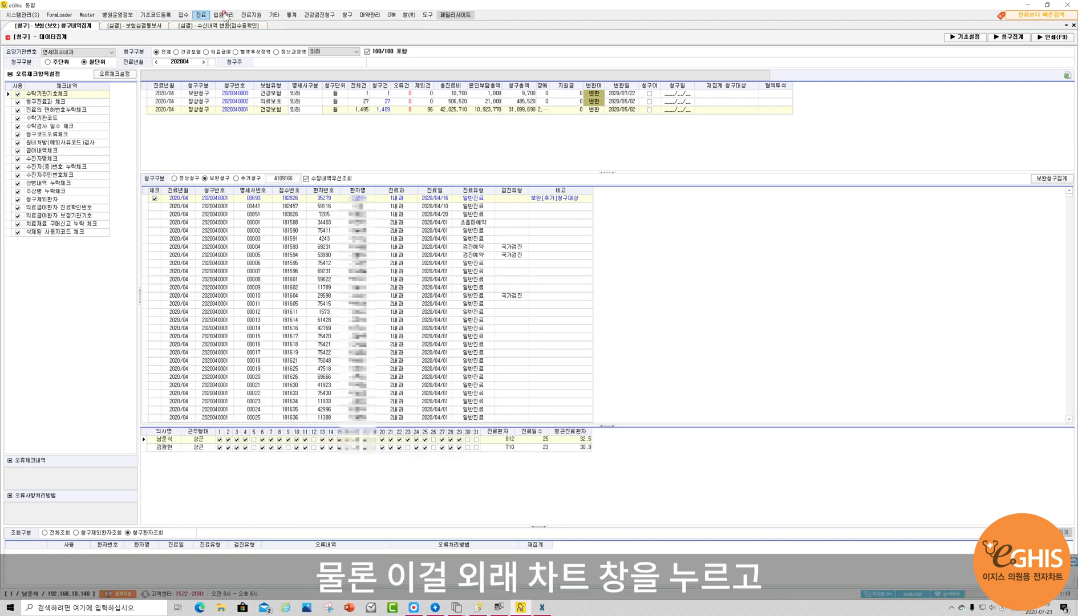
Open the outpatient chart of the patient on the checked 2020/04/16 statement from the 보완청구 list.
click(203, 15)
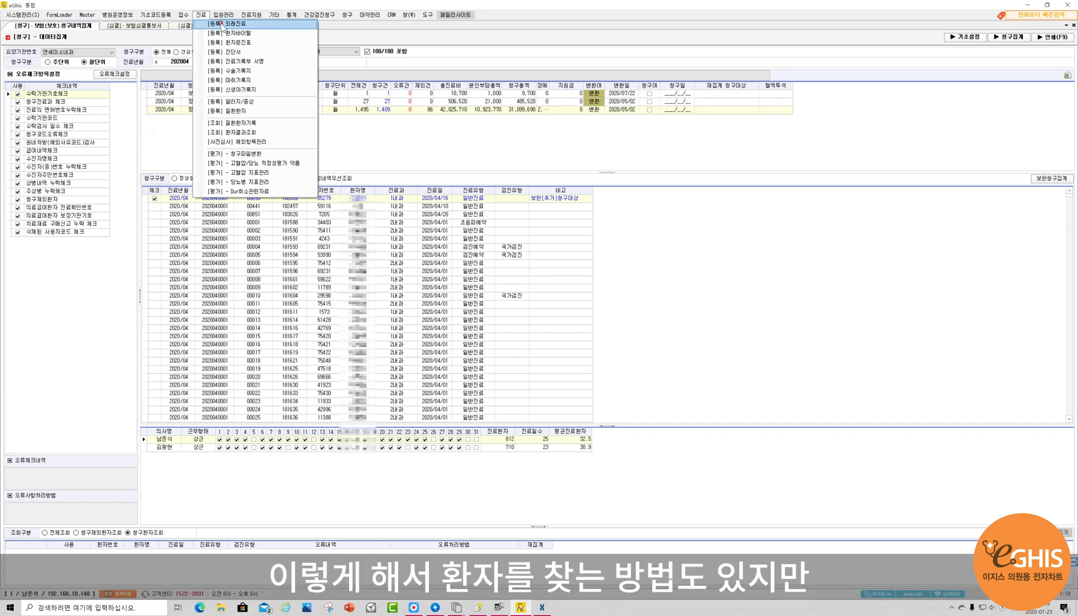
click(362, 95)
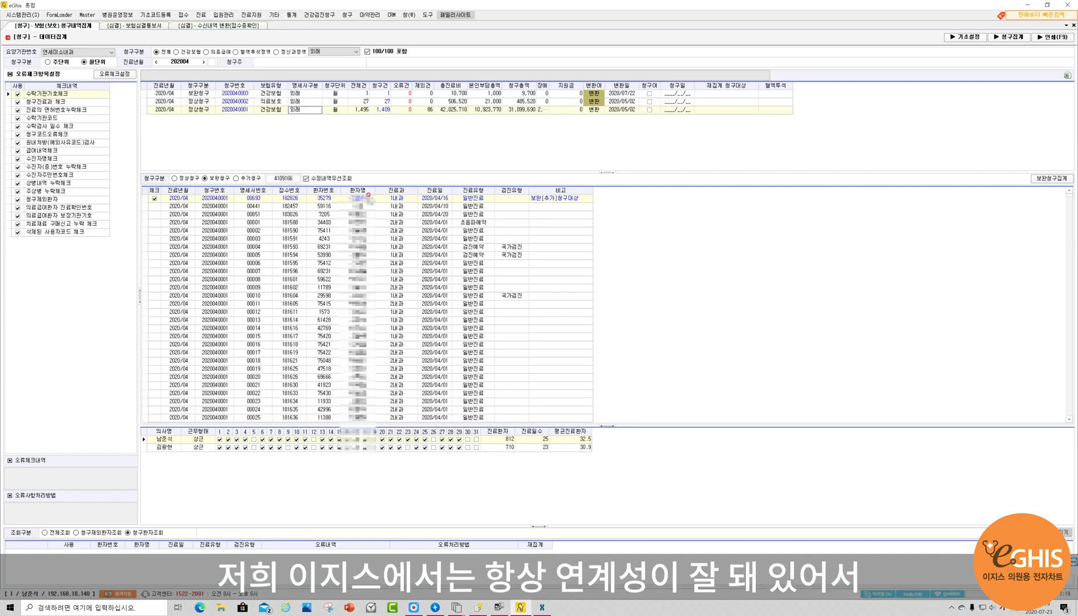
click(338, 200)
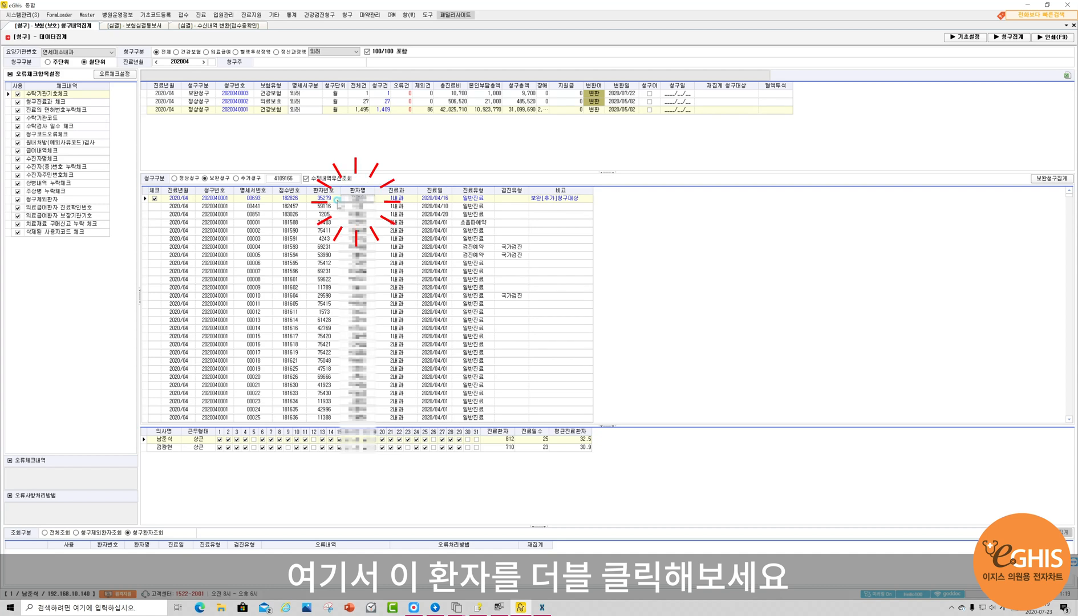
double_click(354, 197)
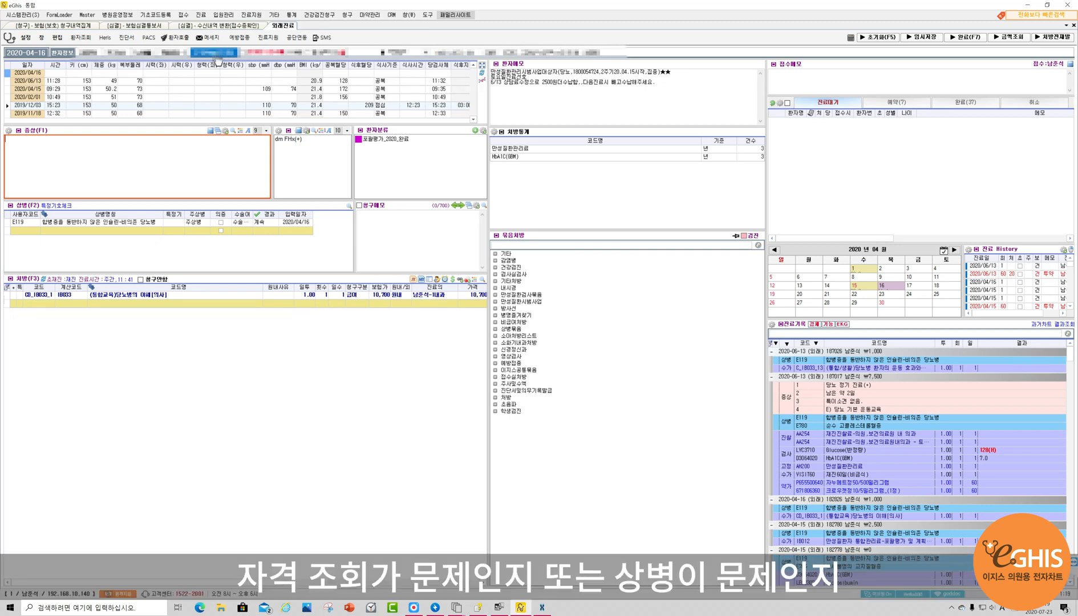
Review the insurance details, diagnosis and prescription areas of the patient's chart and return to the 청구내역집계 screen.
click(218, 61)
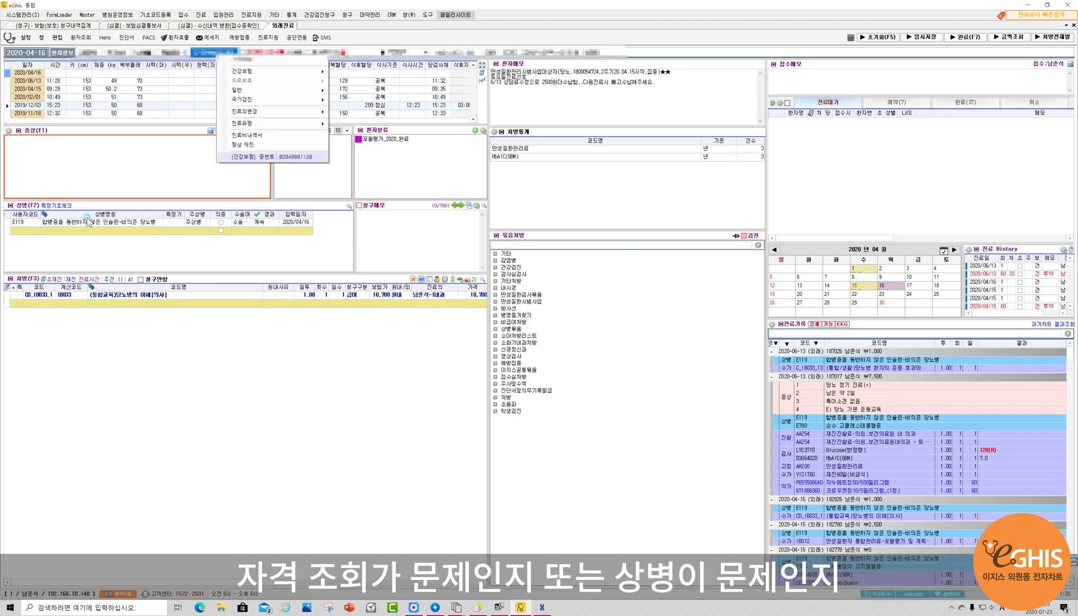
click(73, 232)
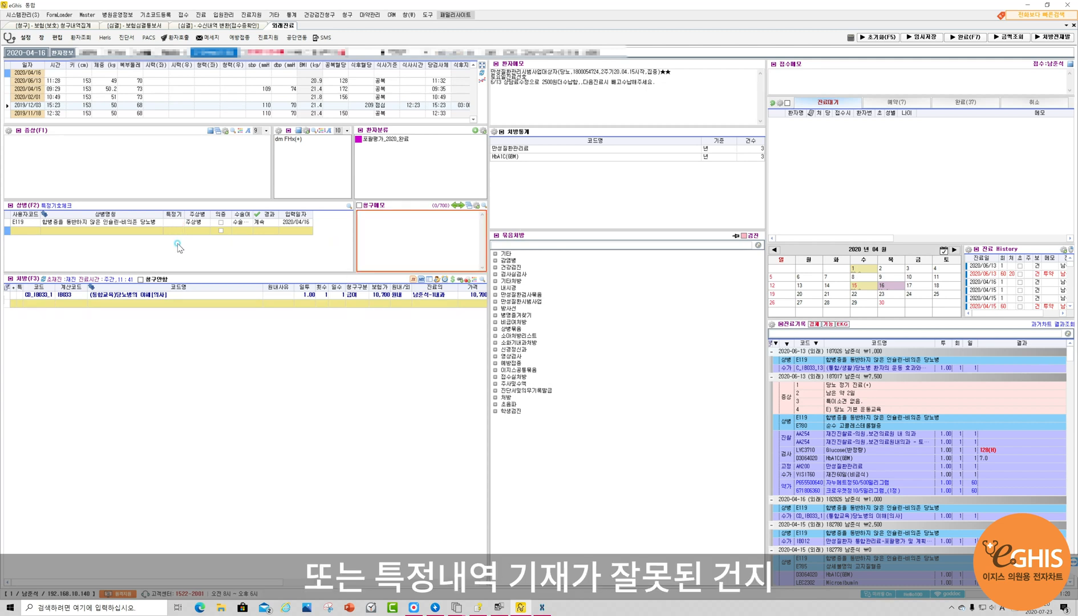
click(166, 310)
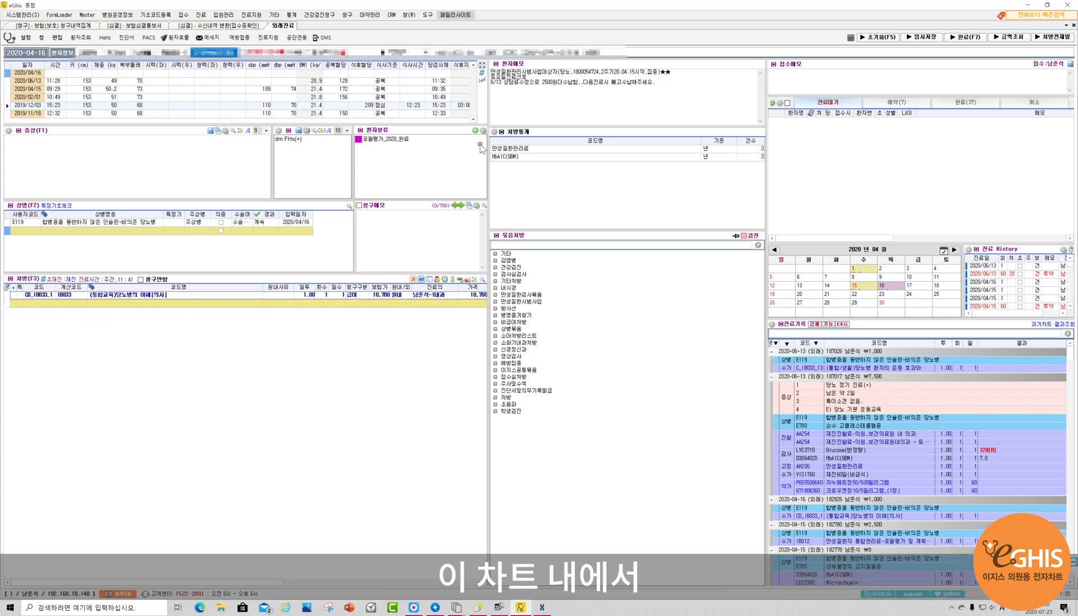
click(229, 26)
click(57, 25)
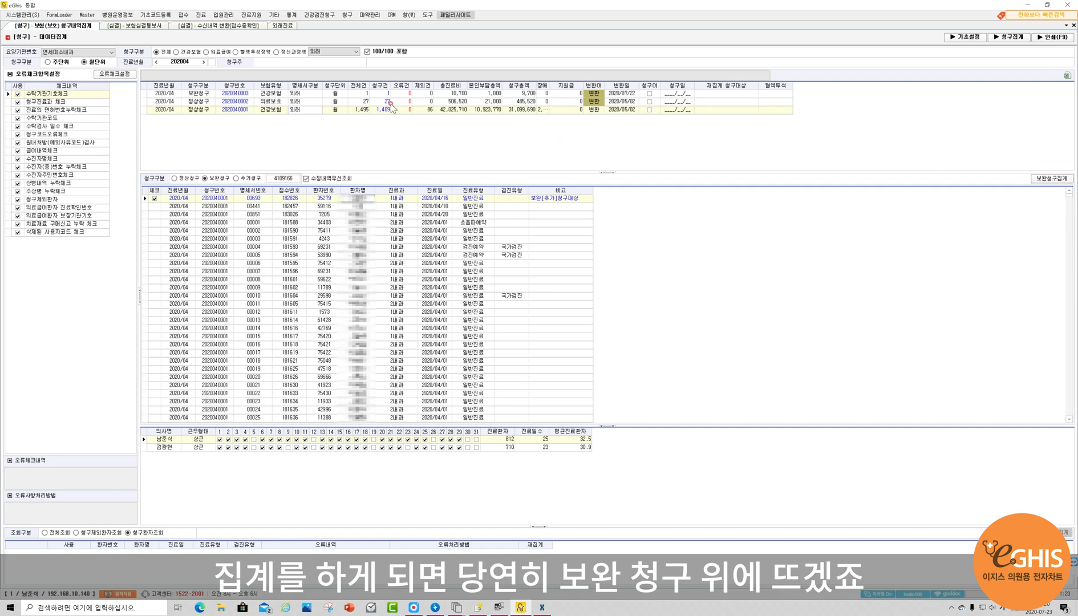
Delete the existing 건강보험 보완청구 aggregation row for 2020/04.
click(270, 94)
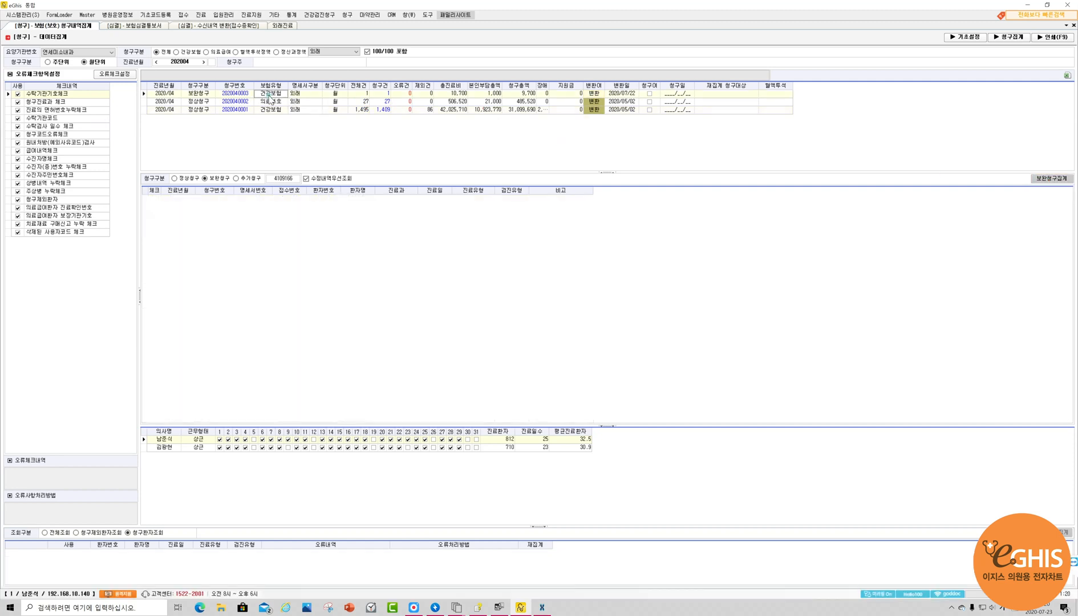
right_click(271, 96)
click(290, 117)
click(543, 335)
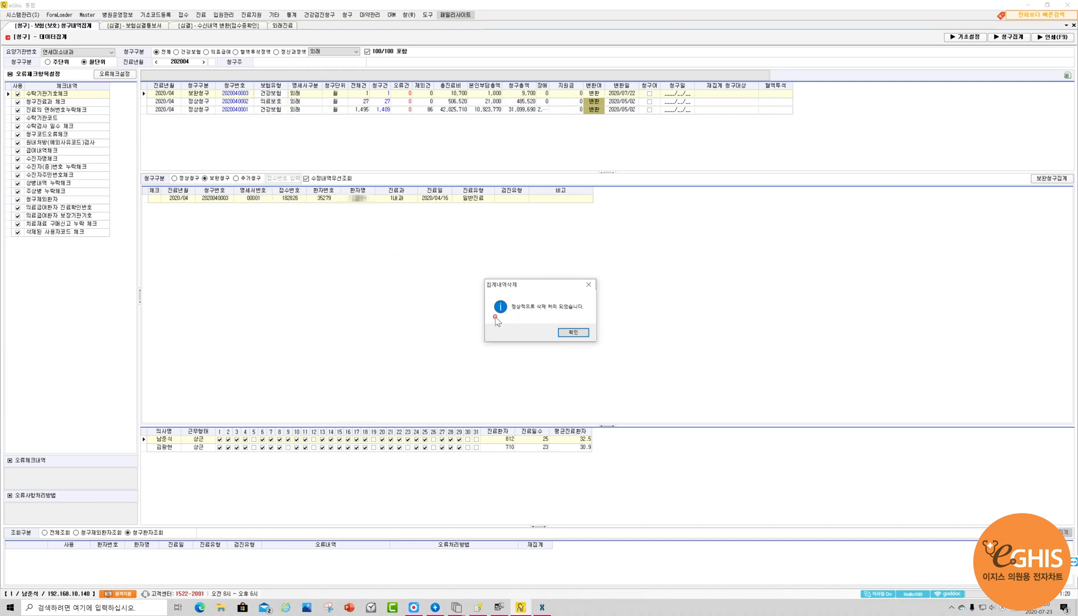
click(573, 337)
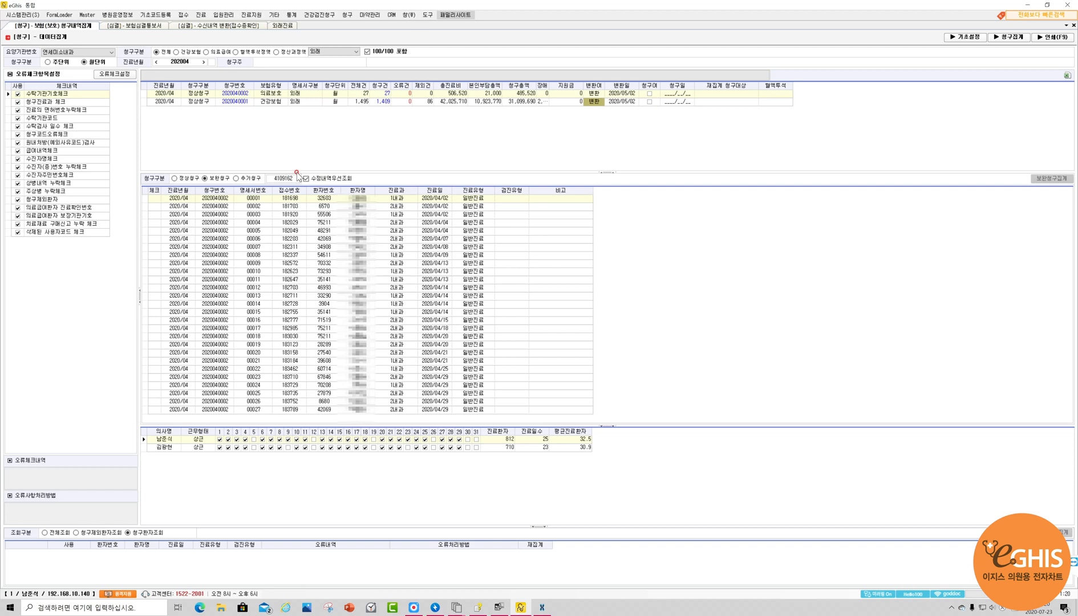
Select the 건강보험 row of the 정상청구 type and keep the 2020/04/16 보완청구 statement checked.
click(268, 102)
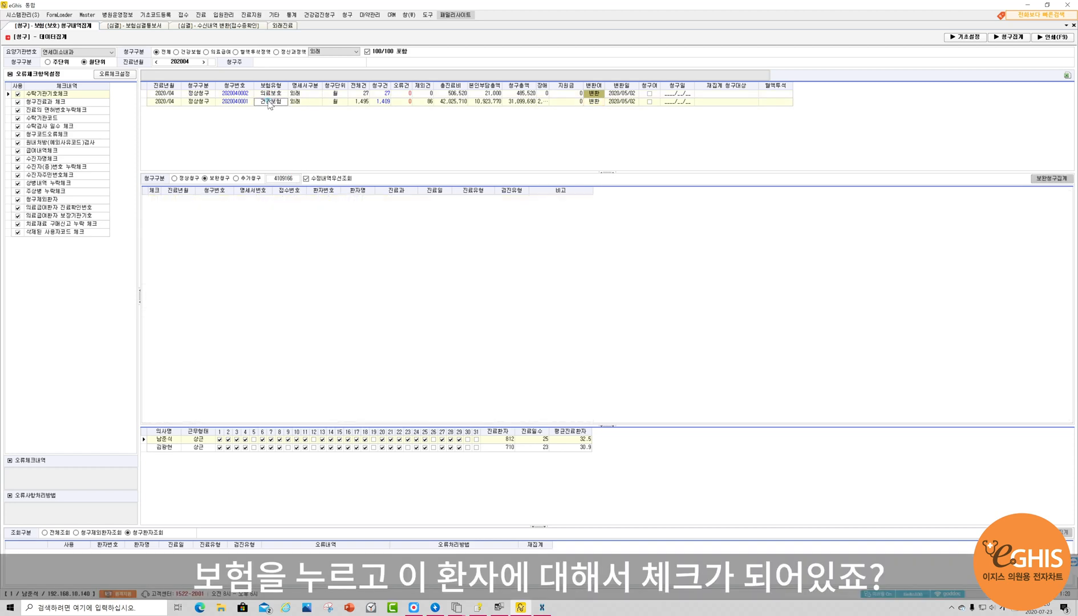
click(154, 200)
click(154, 199)
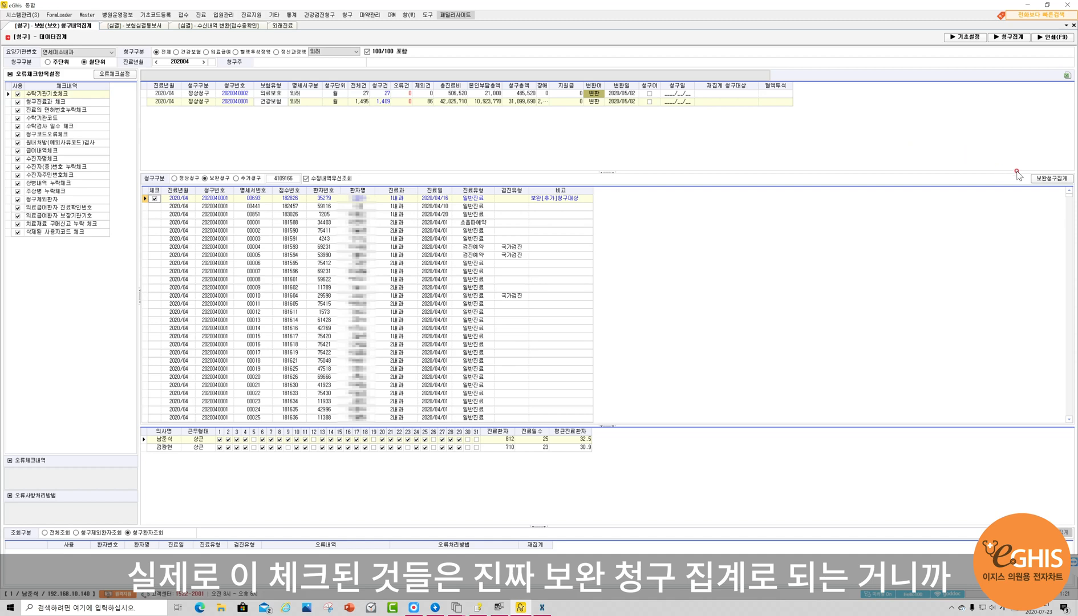
Compare the patients on the 보험심결통보서 screen with the checked statements and return to the 청구내역집계 screen.
click(224, 16)
click(141, 27)
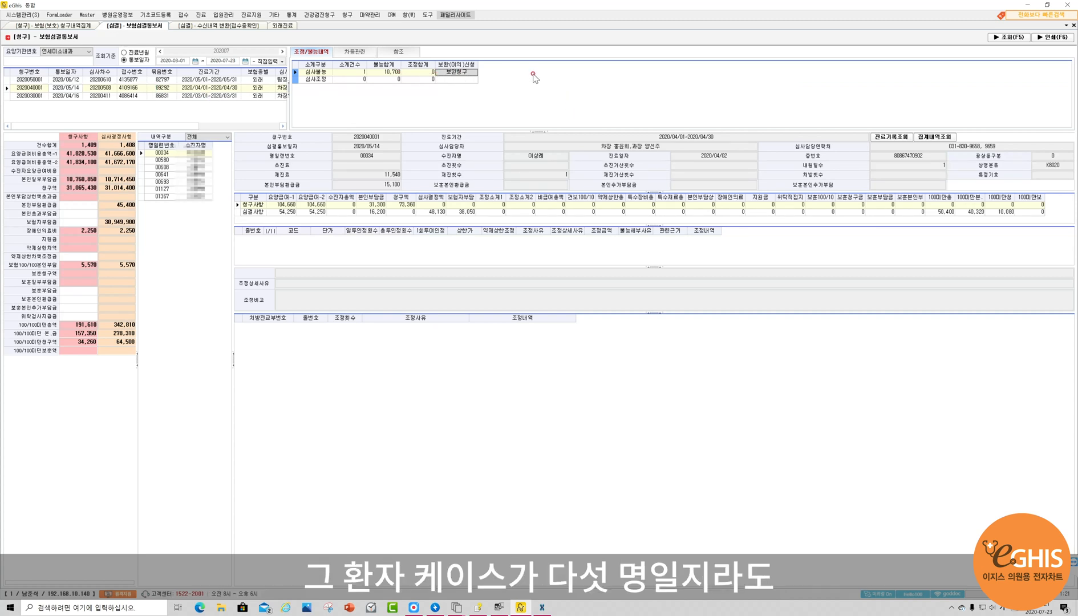
click(80, 26)
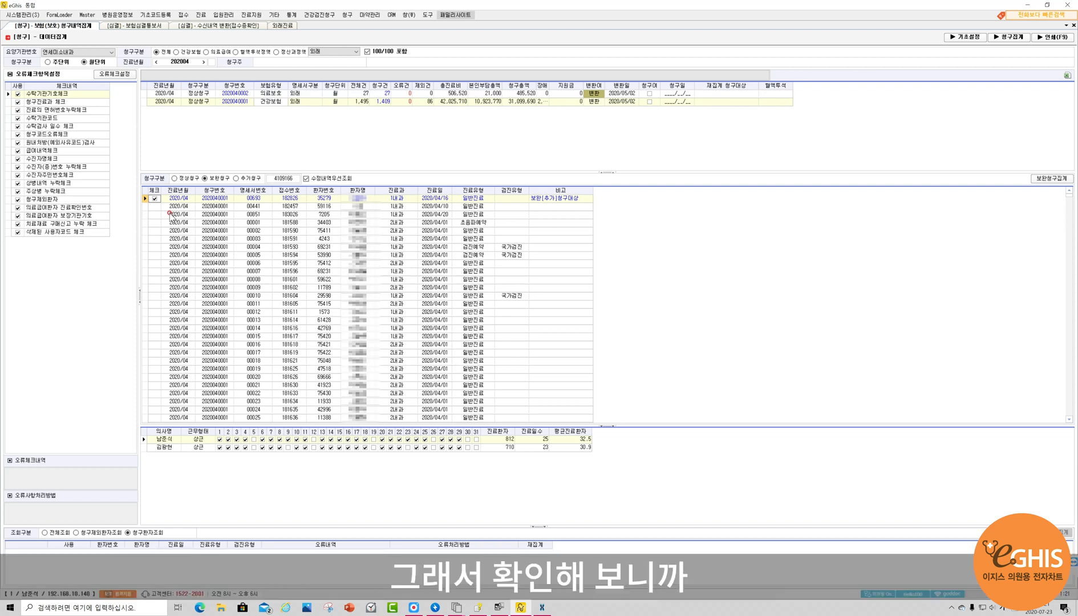
click(141, 26)
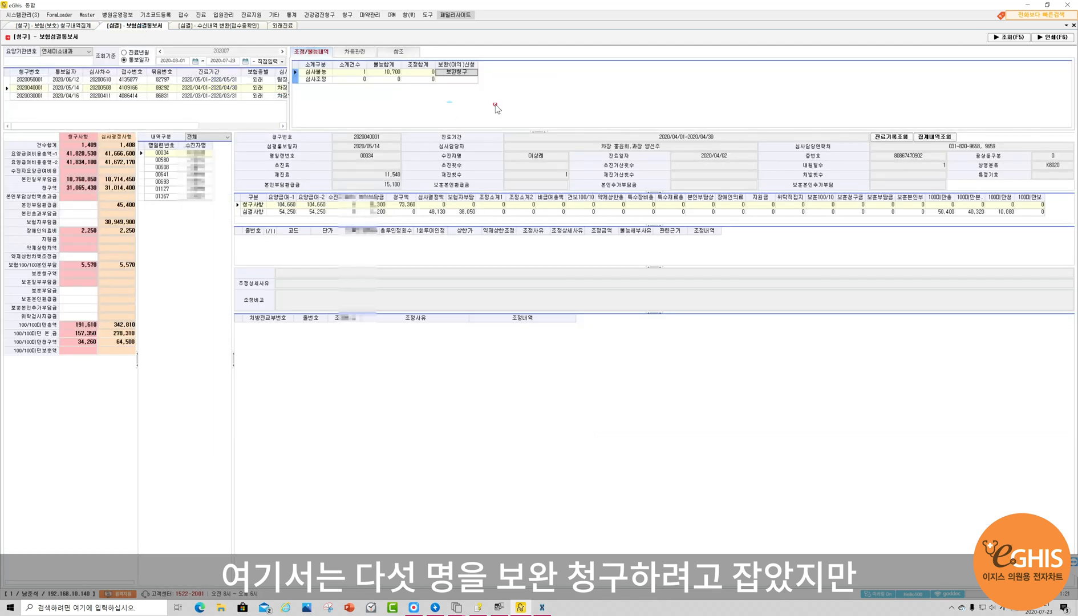
click(66, 26)
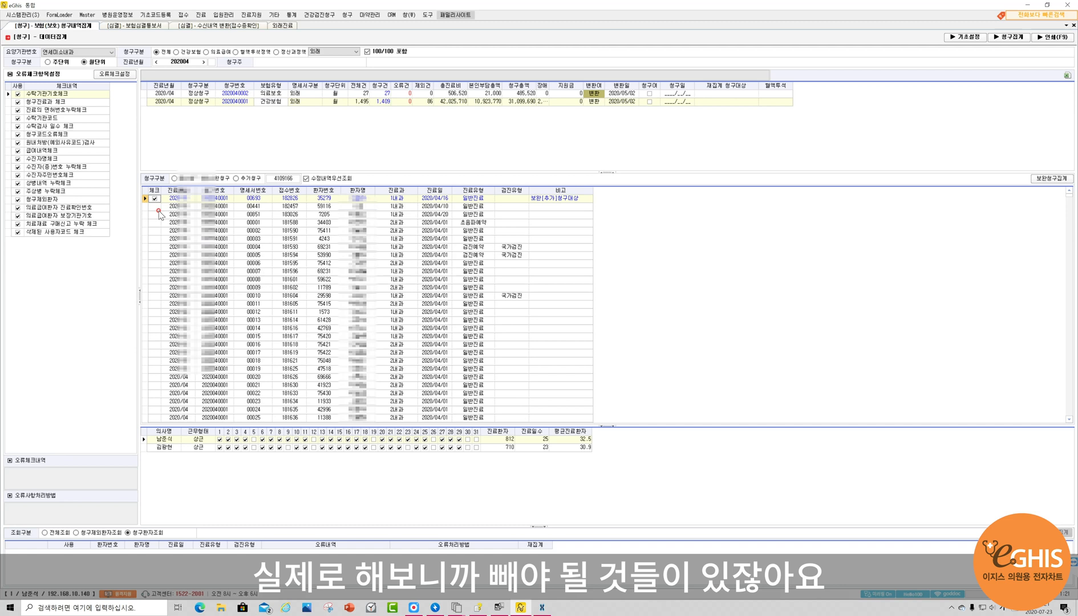
Run the 보완청구 aggregation for the checked 2020/04/16 statement and decline re-aggregation.
click(154, 198)
click(154, 198)
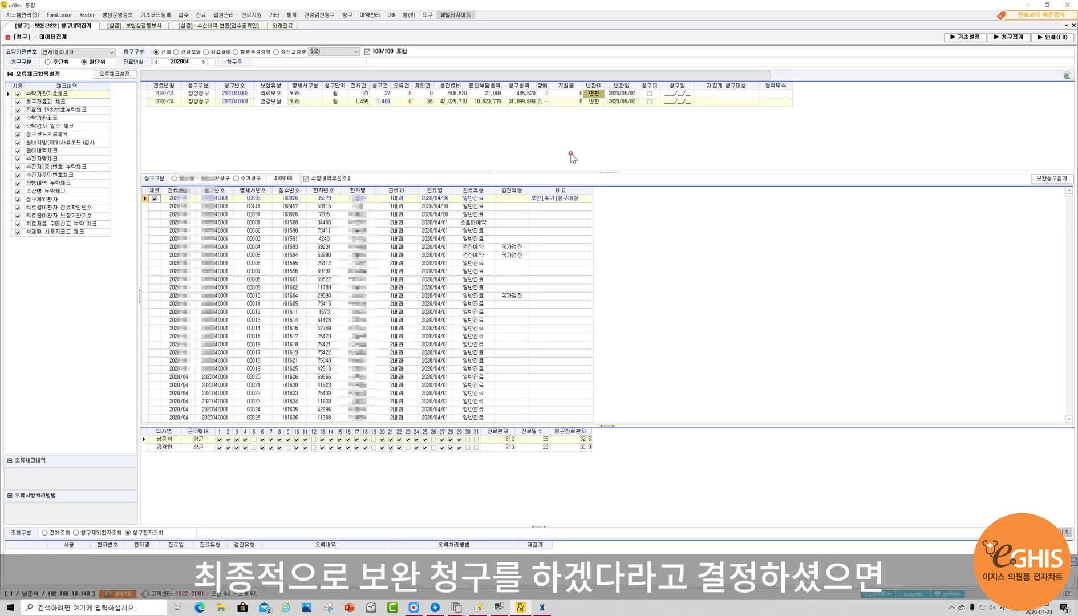
click(1047, 180)
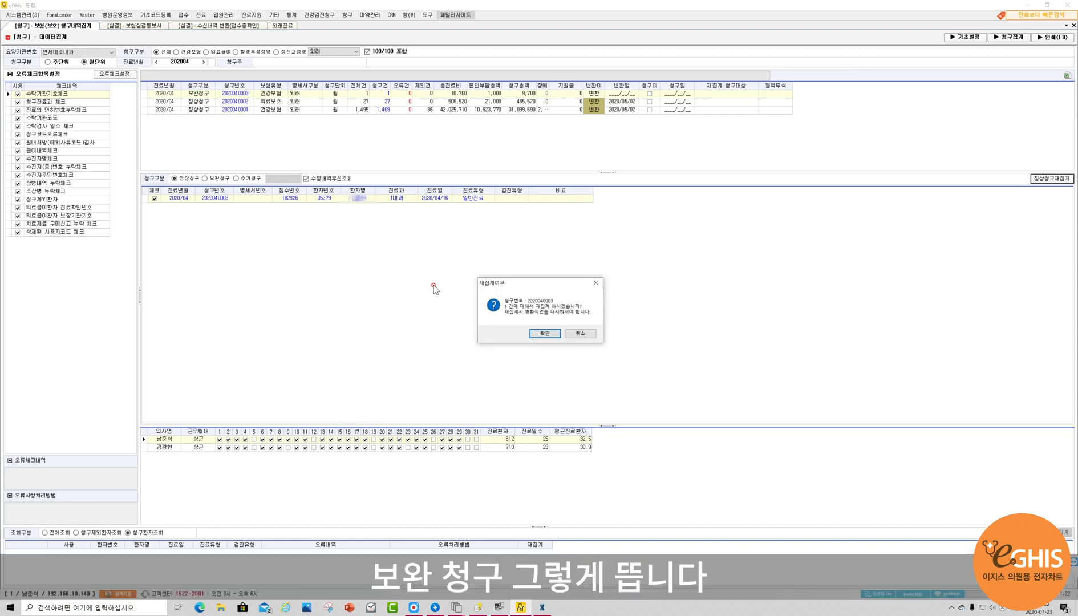
click(589, 335)
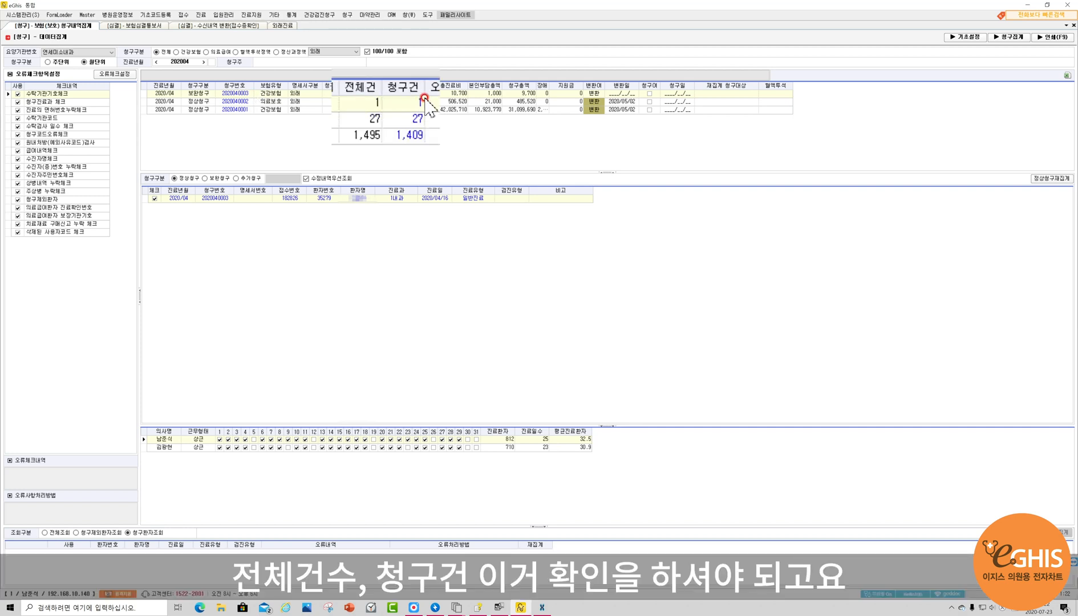
Check the claim count of the 보완청구 row and open its 데이터변환 dialog.
click(396, 102)
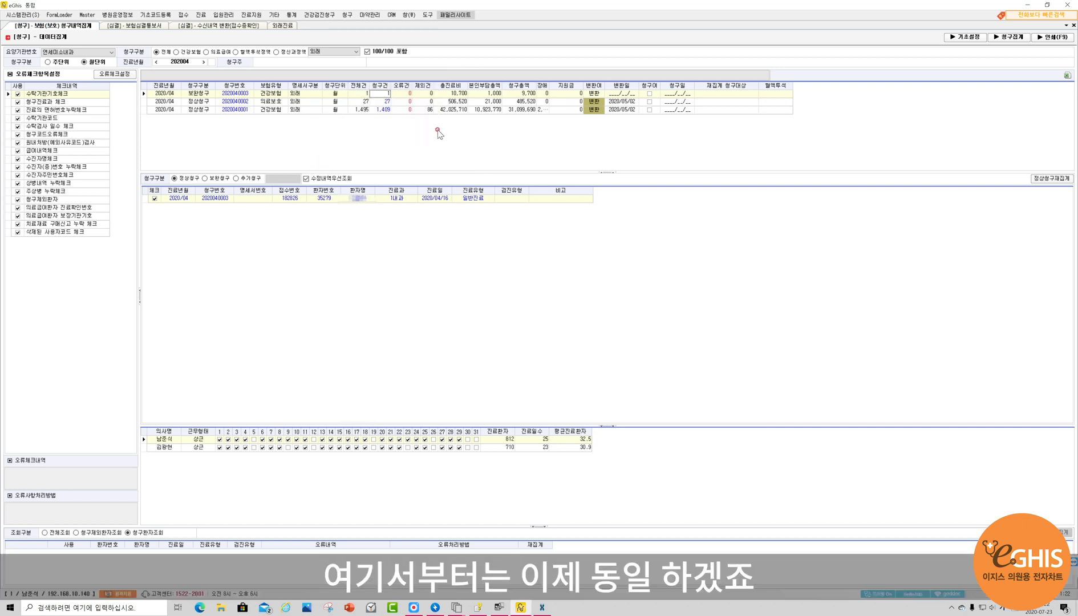
click(594, 94)
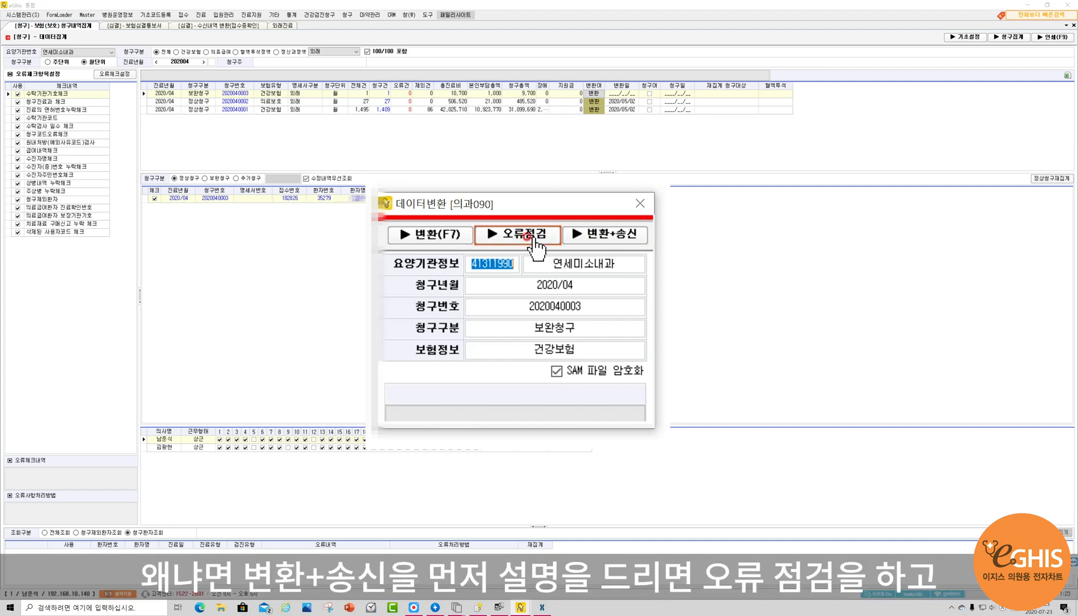
Switch to the 진료비청구 프로그램, open its 청구 list, select all listed claim documents and delete them.
click(617, 234)
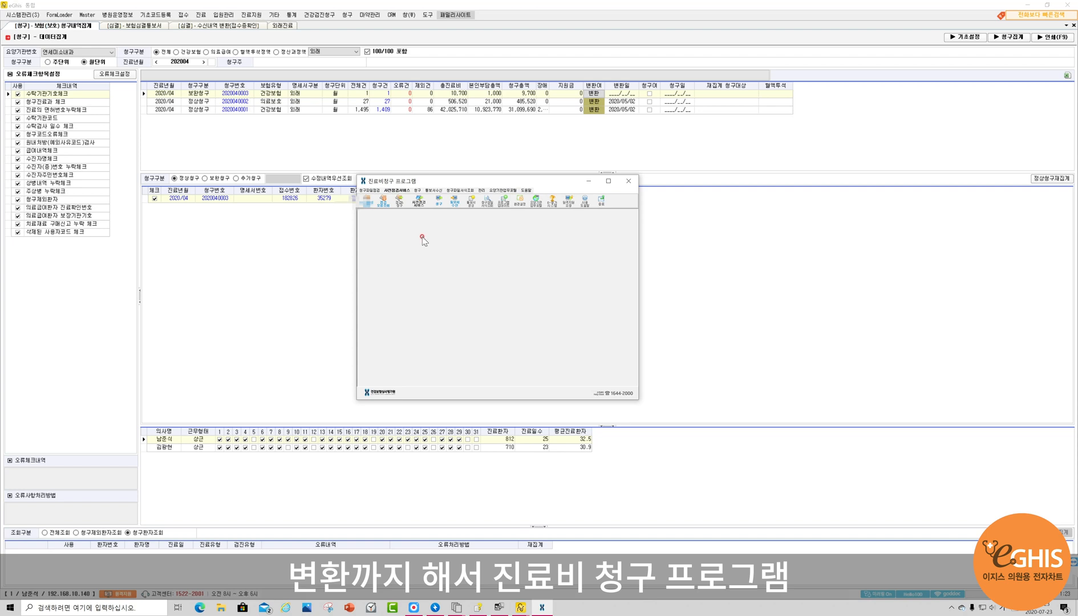
click(420, 203)
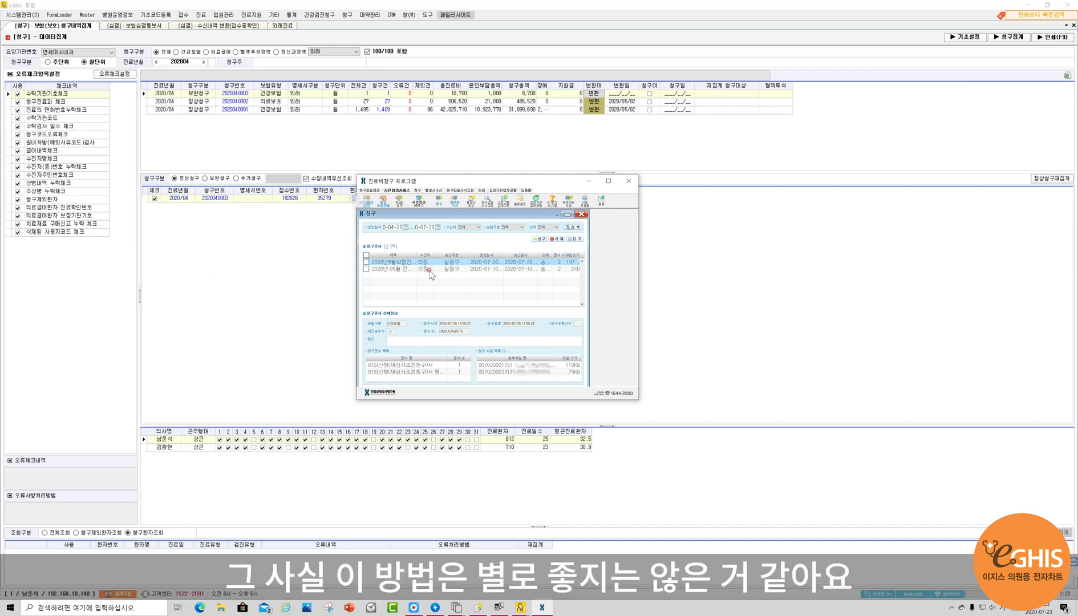
click(366, 255)
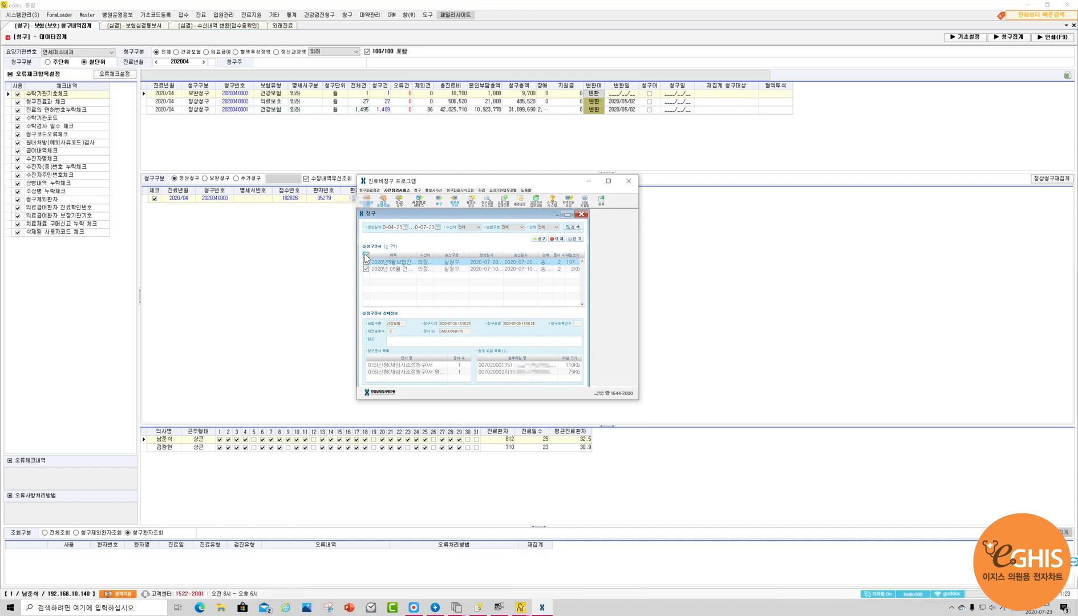
click(557, 239)
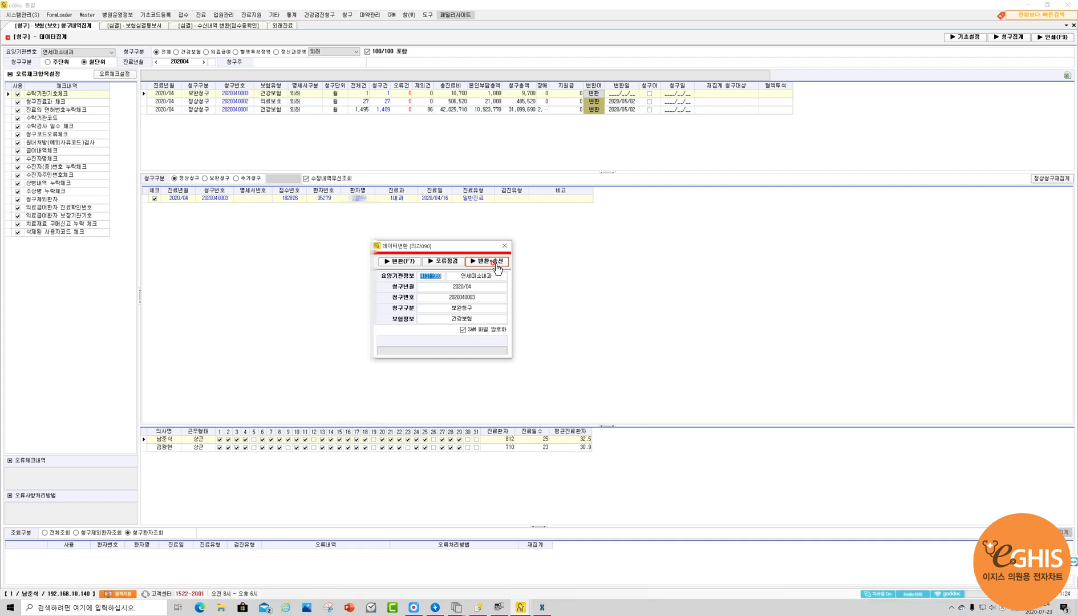
Examine the 오류점검 and 변환+송신 options of the 데이터변환 dialog alongside the 청구 list in the 진료비청구 프로그램.
click(449, 262)
click(542, 607)
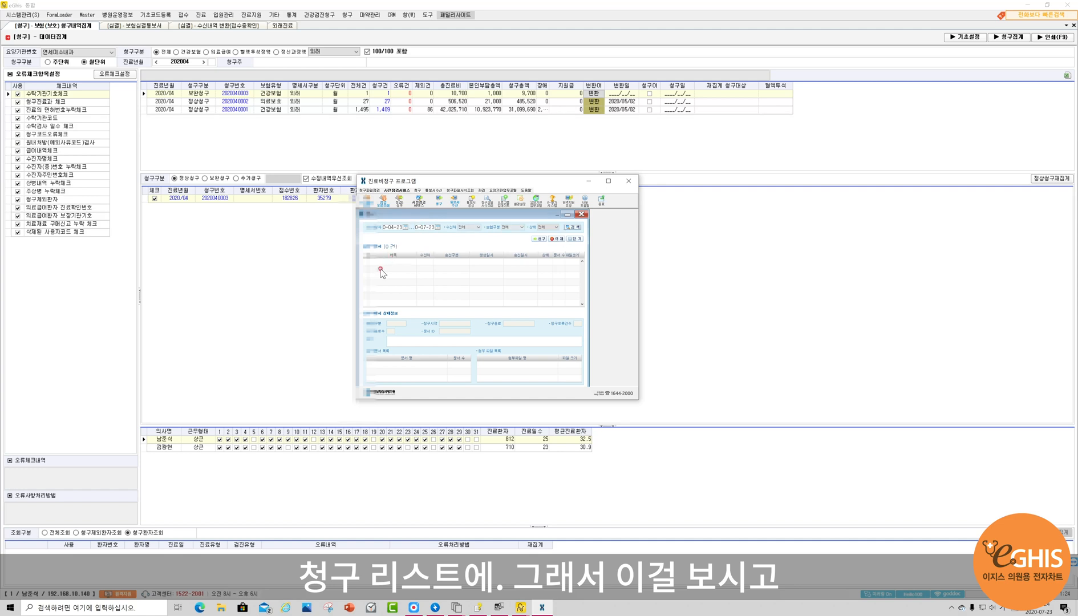
click(750, 298)
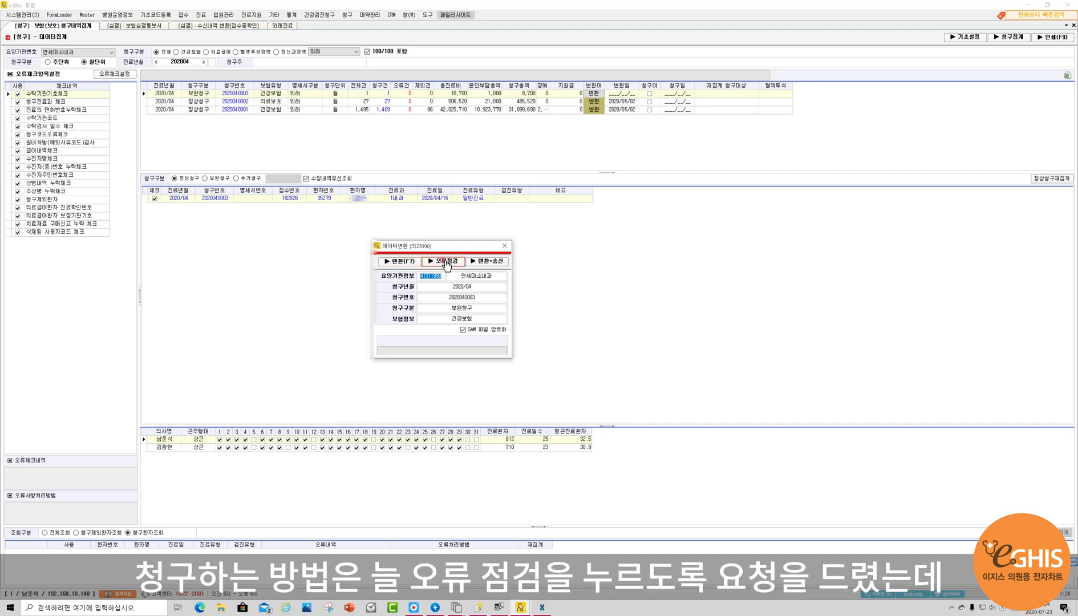
click(440, 263)
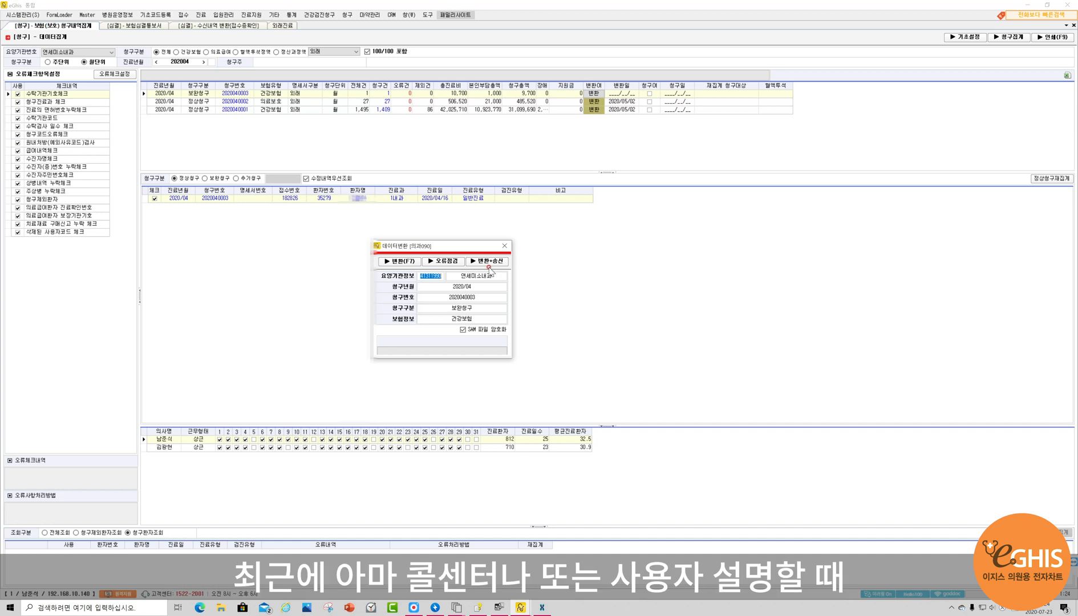
click(473, 261)
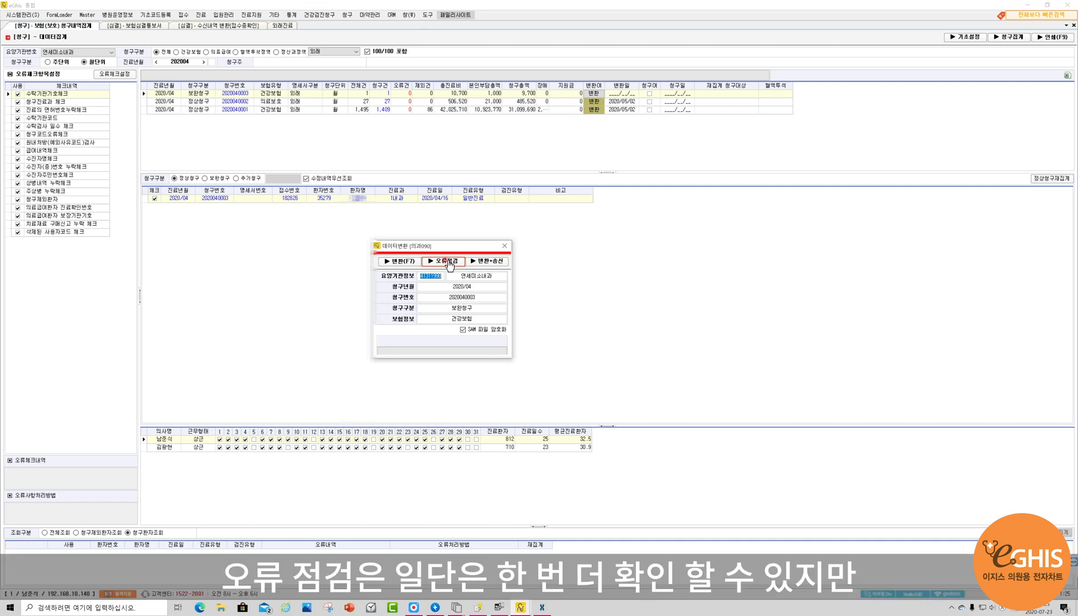
click(544, 608)
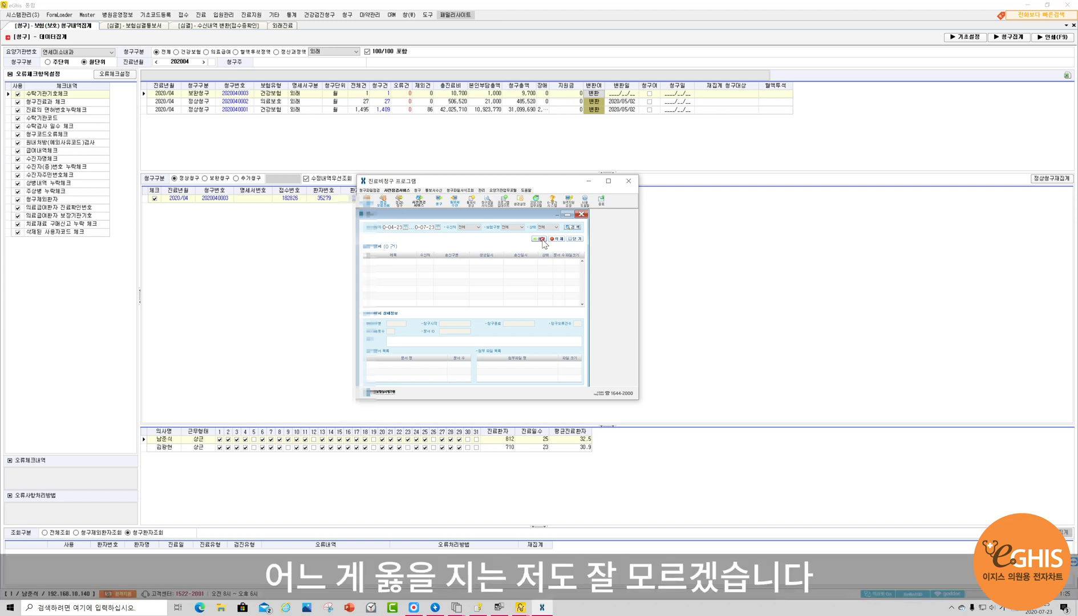
click(589, 181)
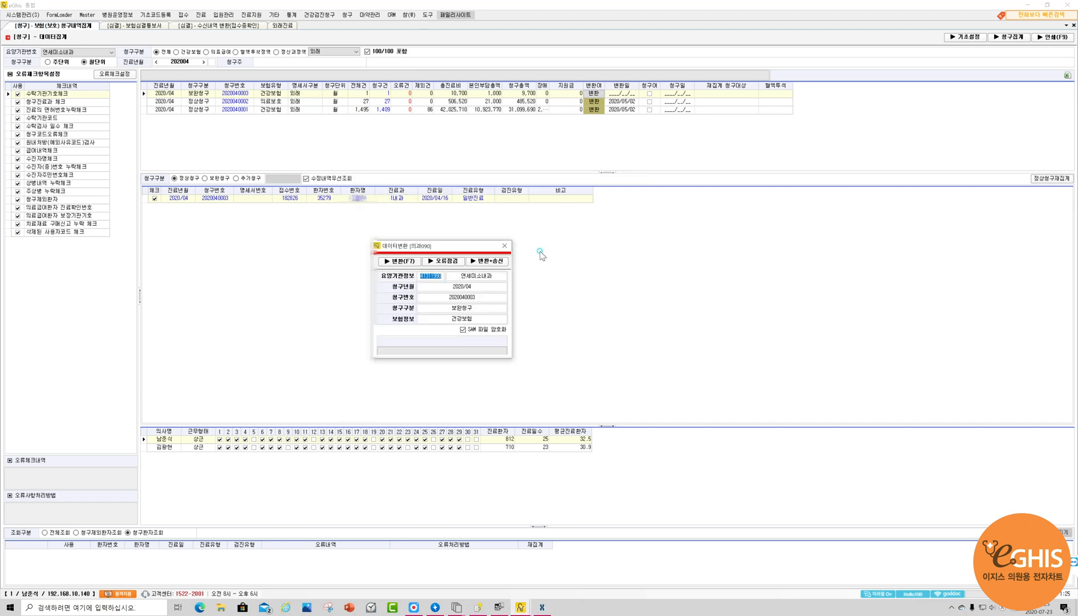
click(498, 267)
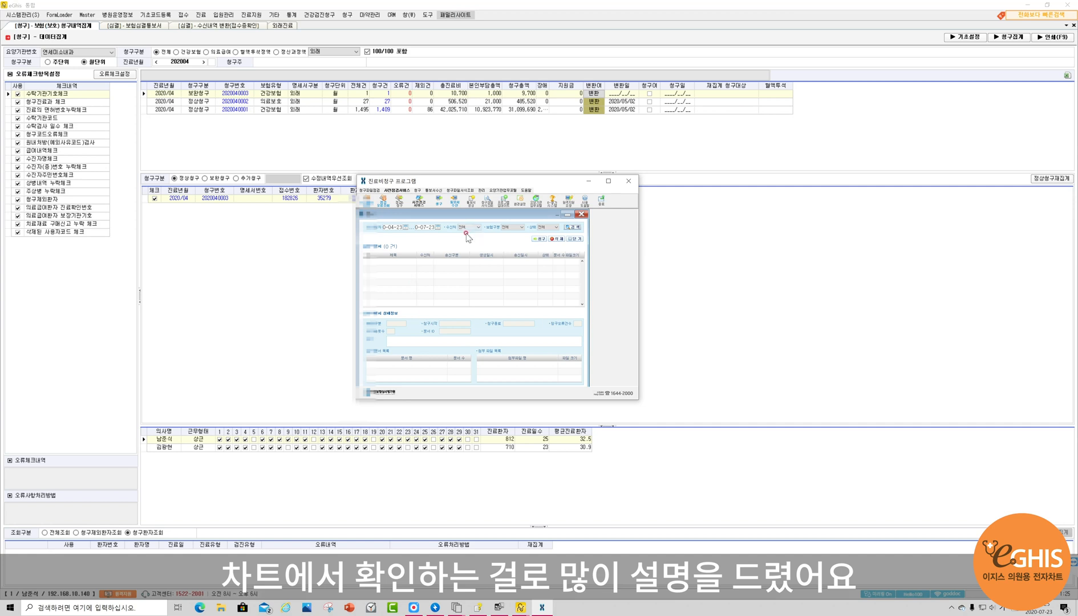
Return to the 데이터변환 dialog in eGhis, run 오류점검 for the 2020/04 보완청구 data and acknowledge the created claim file.
click(589, 182)
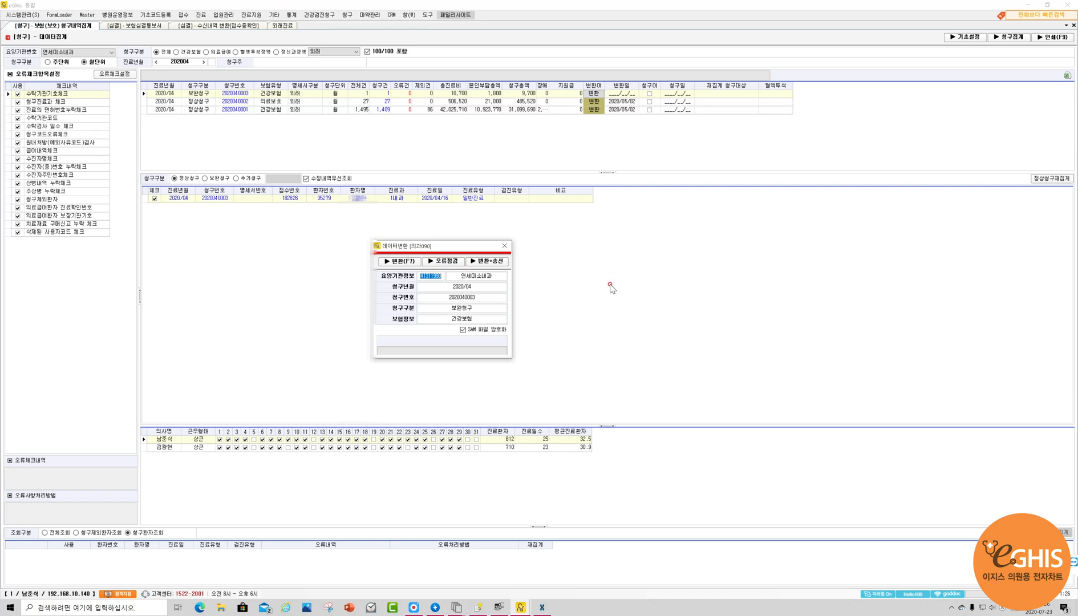
click(443, 263)
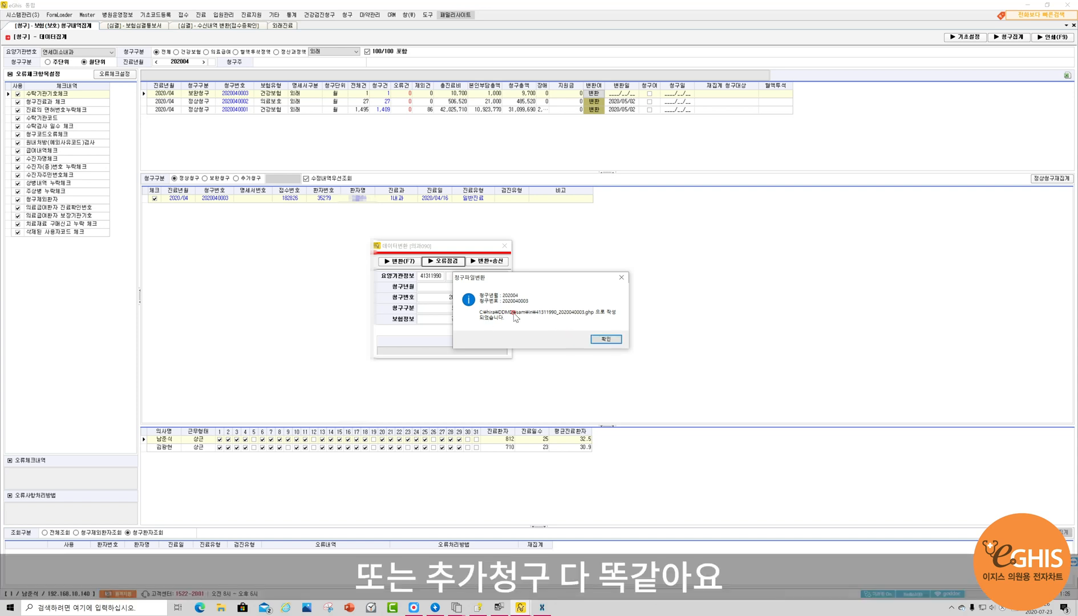
click(608, 340)
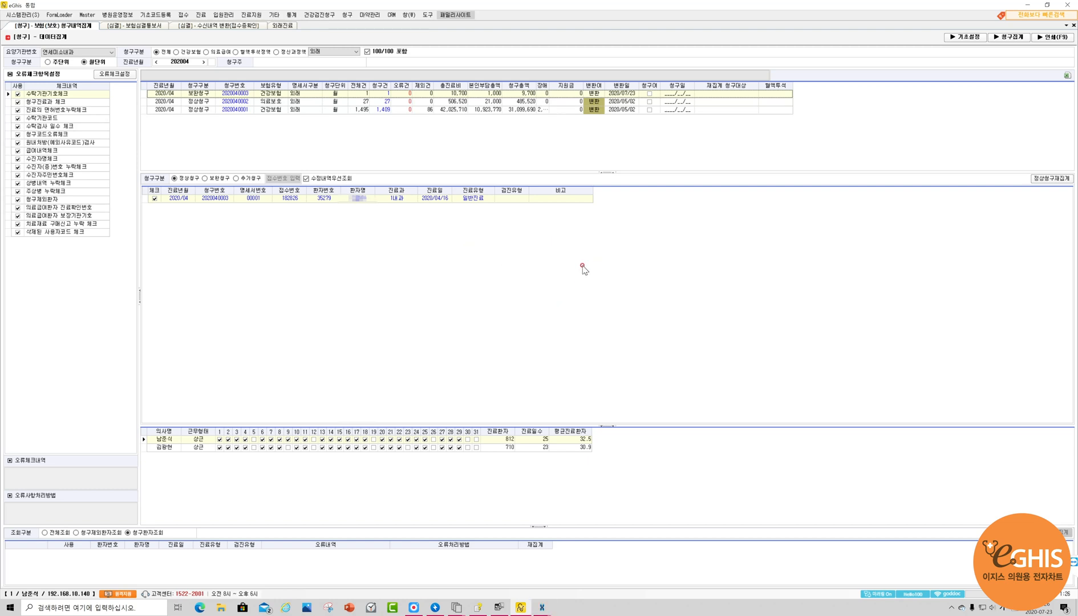
Switch to the 진료비청구 프로그램 and refresh the 청구 list by searching for the newly converted claim document.
click(540, 609)
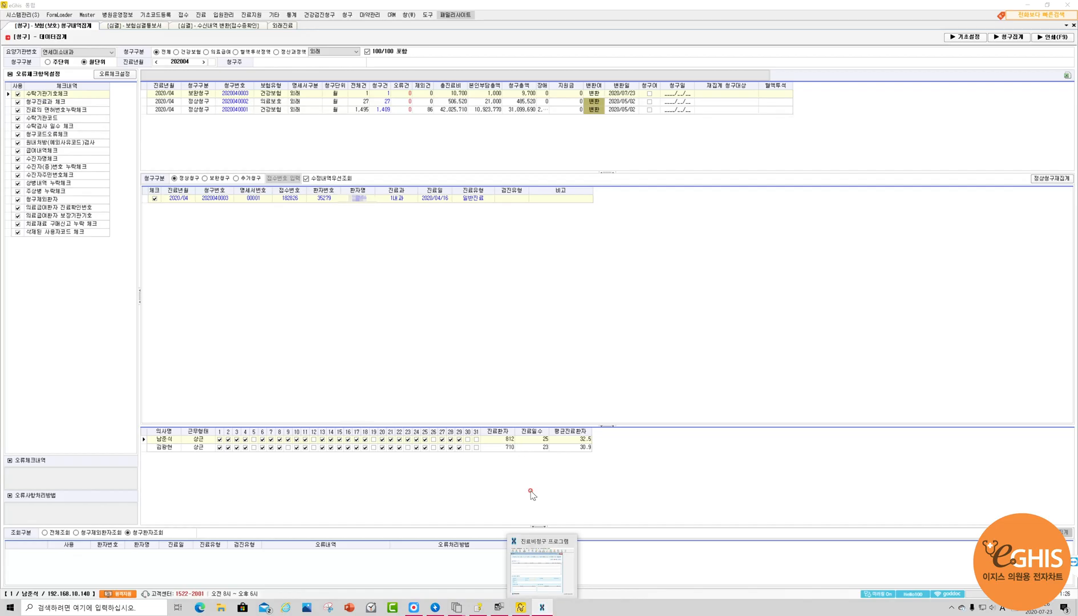
click(542, 575)
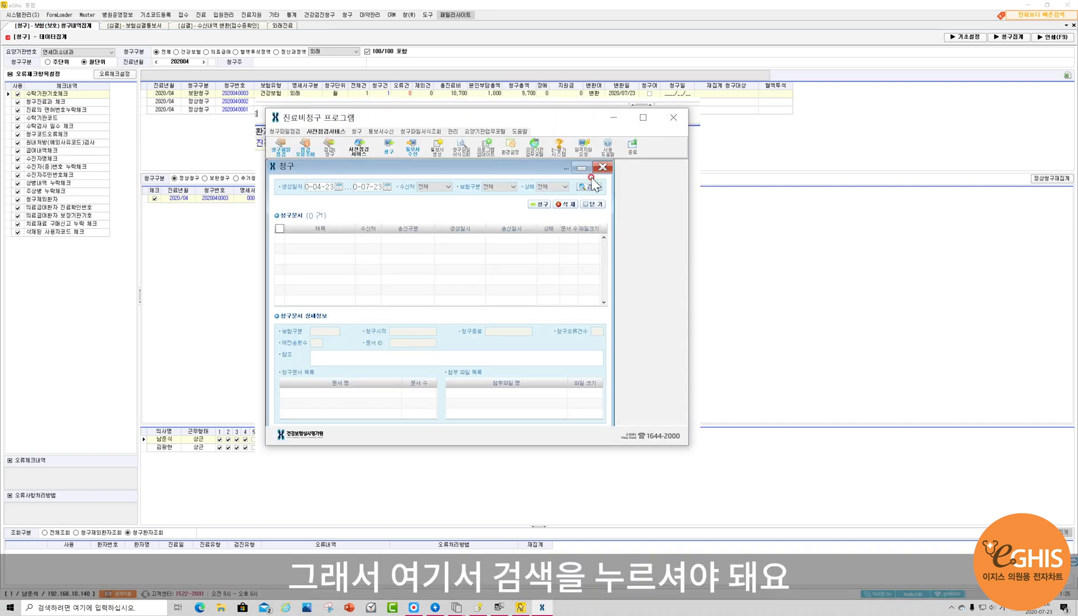
click(591, 186)
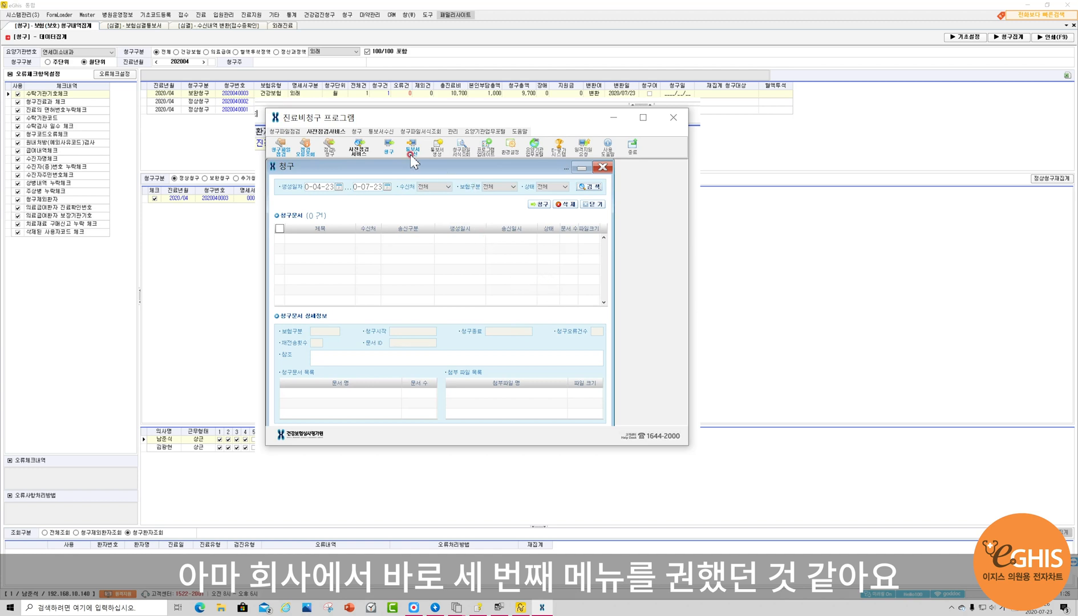
click(593, 187)
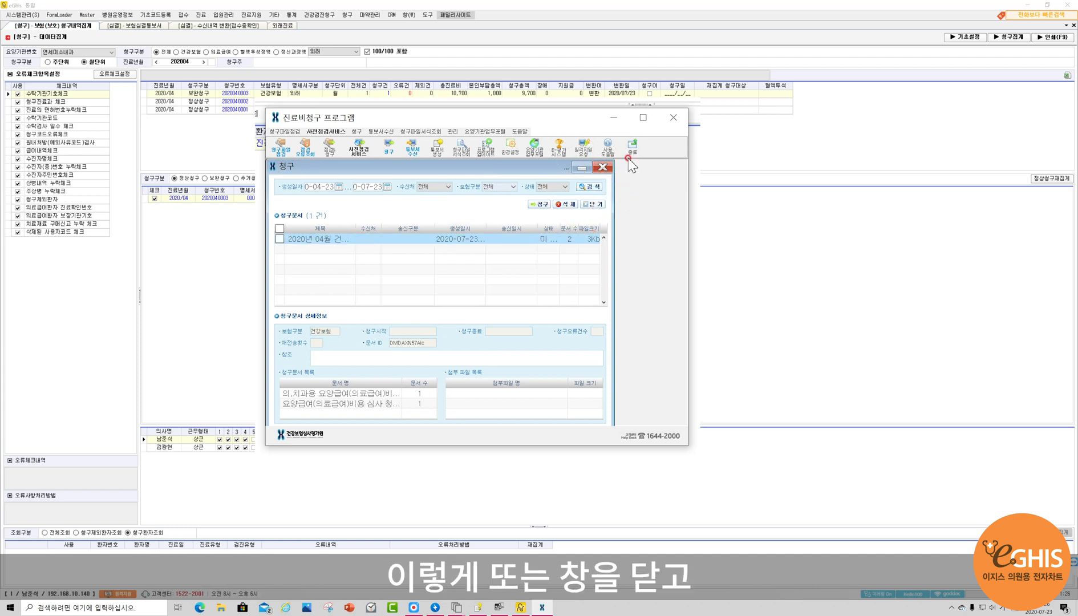
Reopen the 청구 window, widen the title column and select the 2020년 04월 건강보험 보완청구 document.
click(602, 167)
click(388, 148)
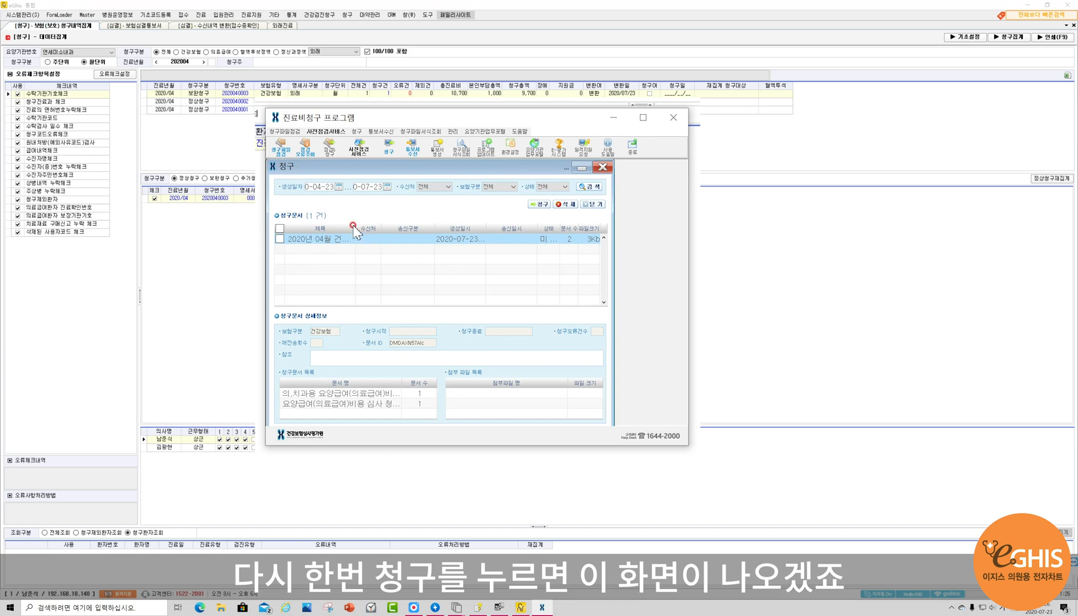
drag(356, 225, 436, 226)
click(416, 237)
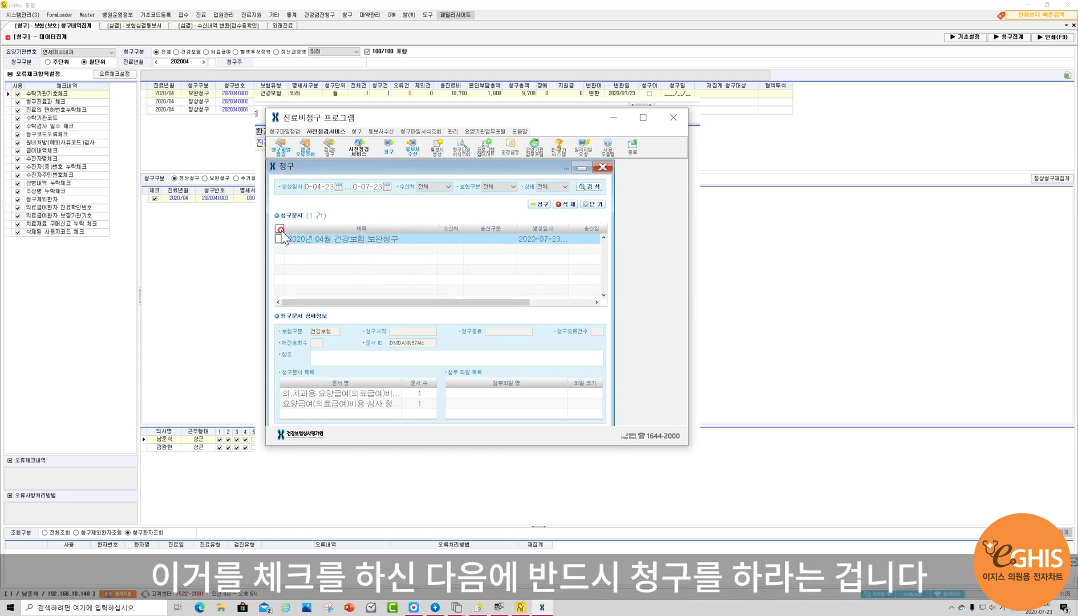
Try to submit the checked 2020년 04월 건강보험 보완청구 document with 청구, and leave the certificate selection dialog without sending.
click(542, 205)
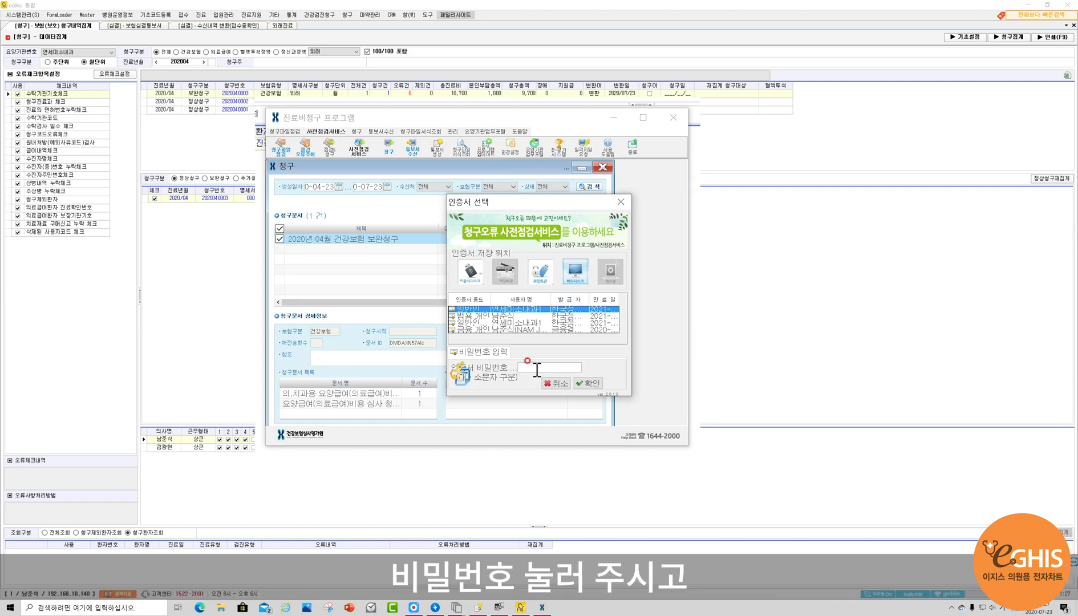
click(589, 385)
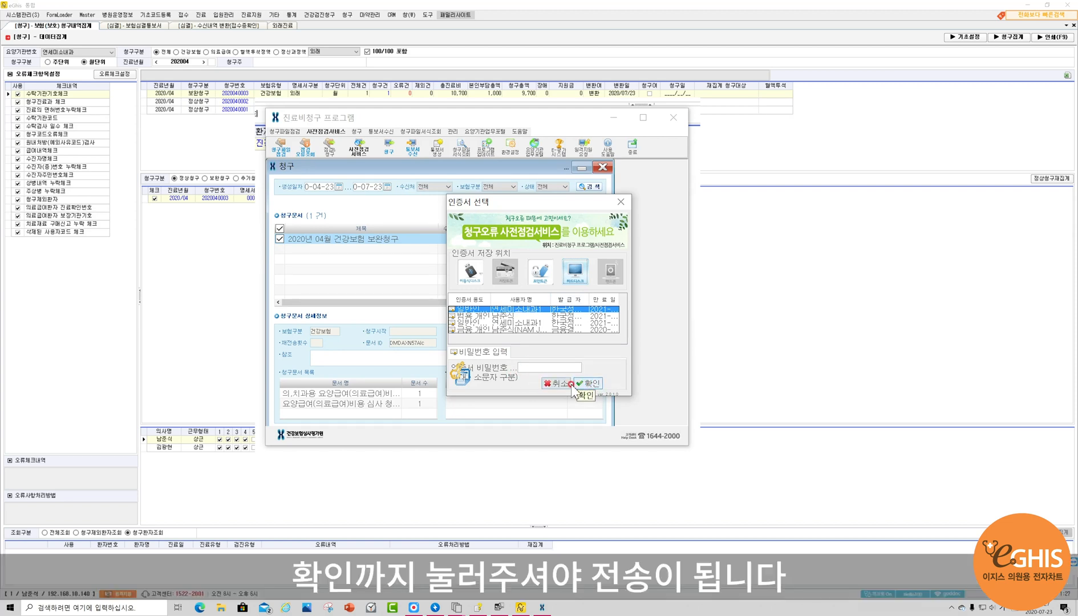
click(622, 204)
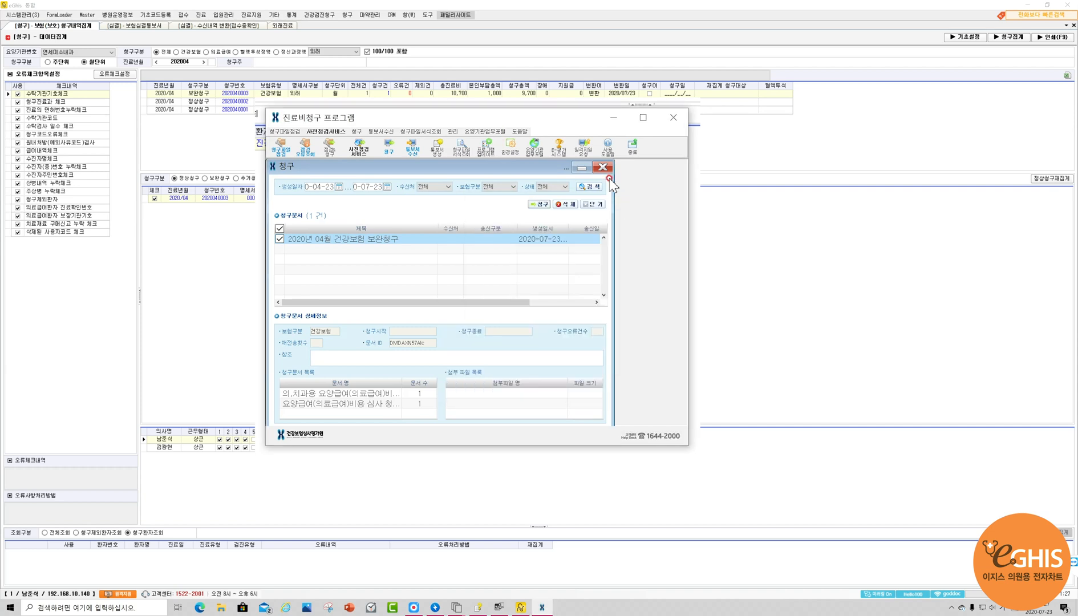
Close the 청구 window in the 진료비청구 프로그램.
click(302, 235)
click(585, 204)
click(539, 207)
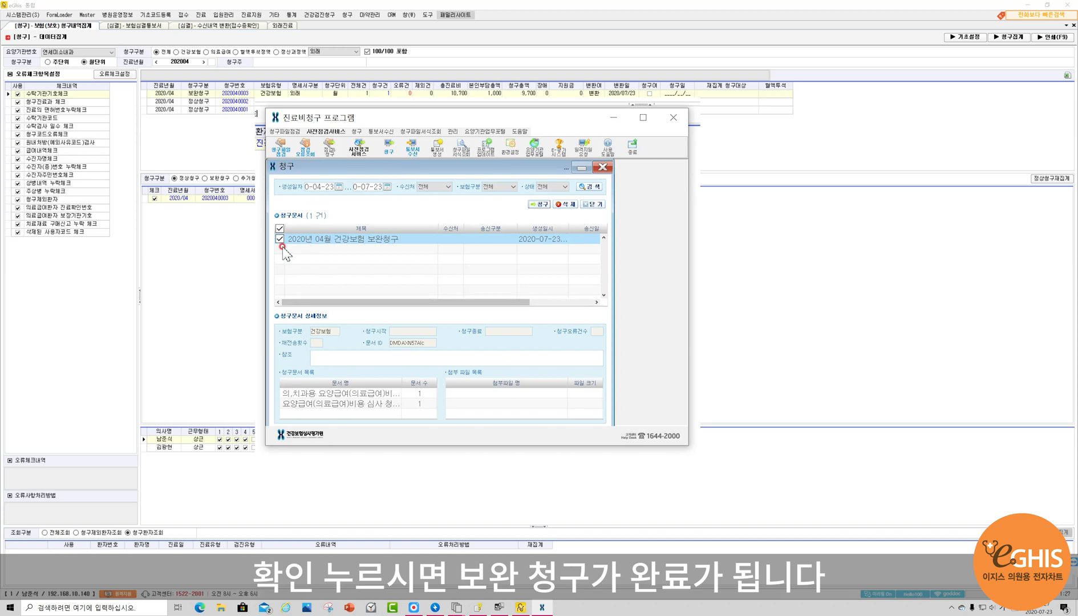
click(603, 168)
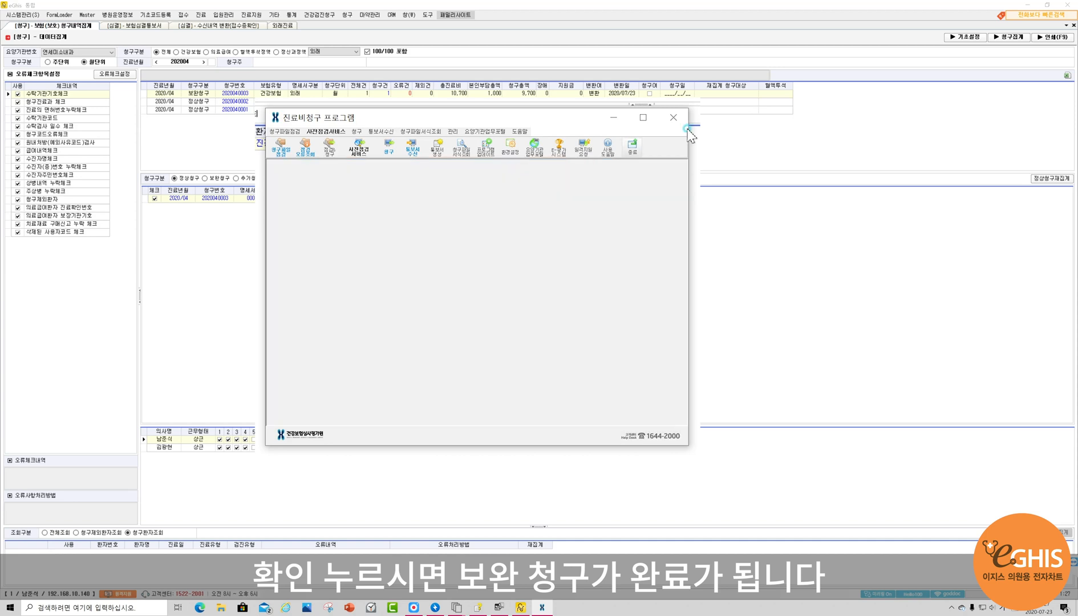
click(629, 182)
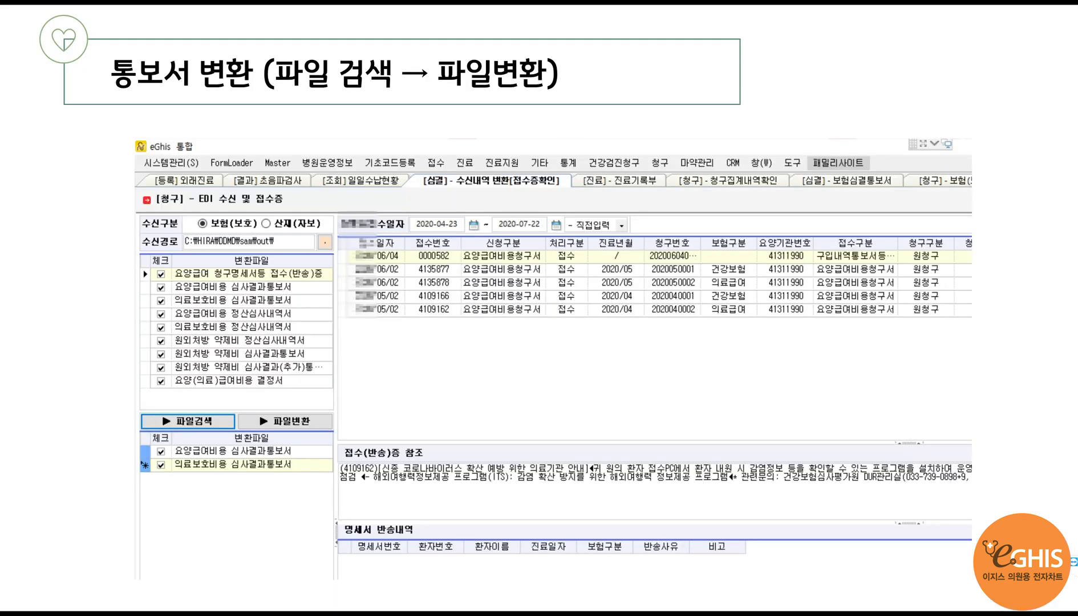
click(451, 228)
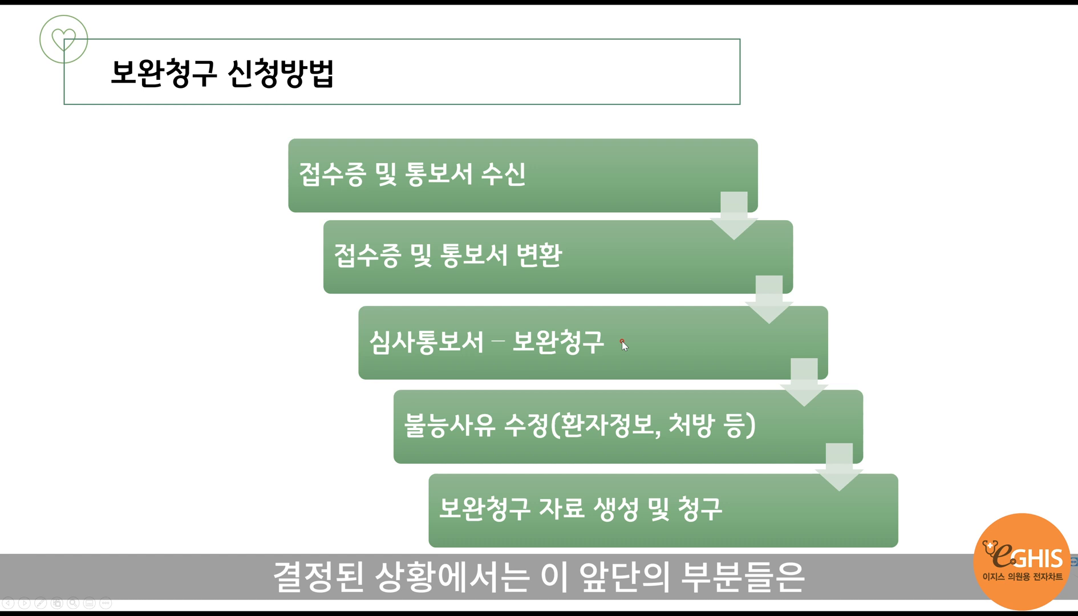
scroll(622, 341, up, 1)
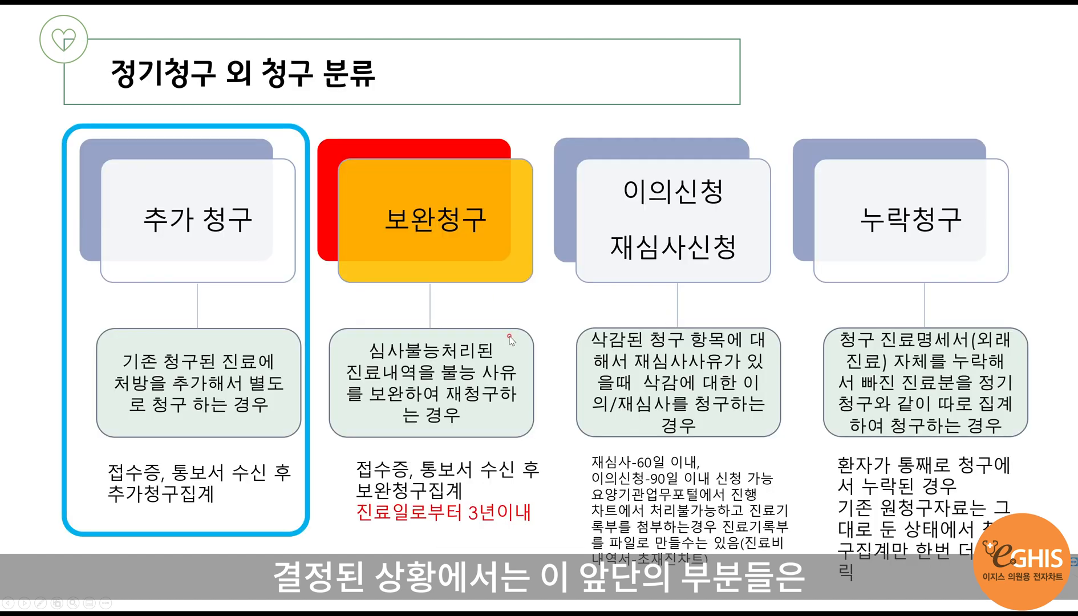
scroll(510, 337, down, 2)
scroll(513, 216, up, 1)
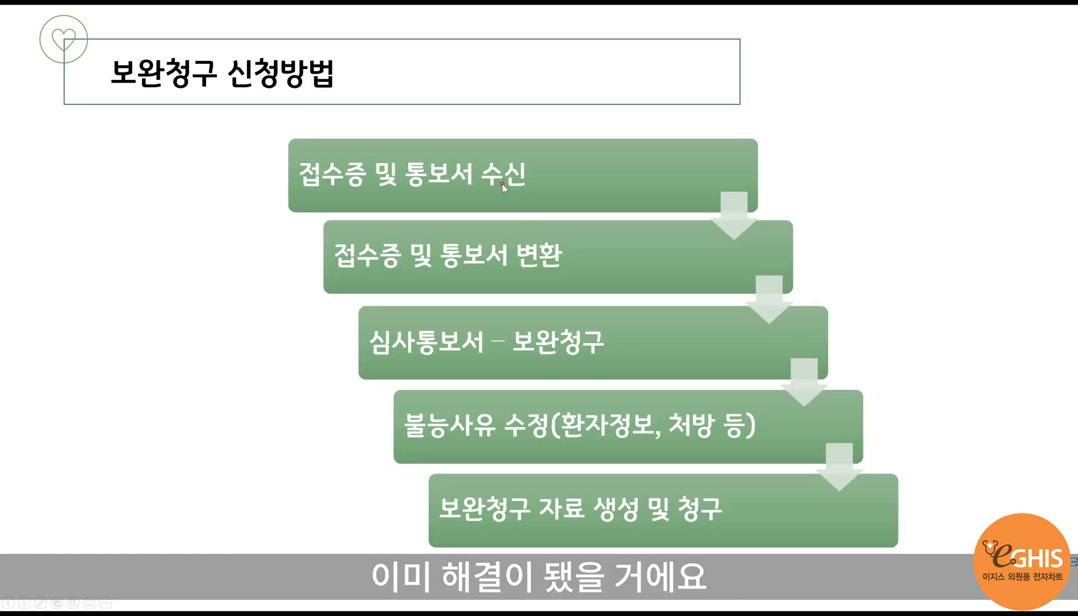